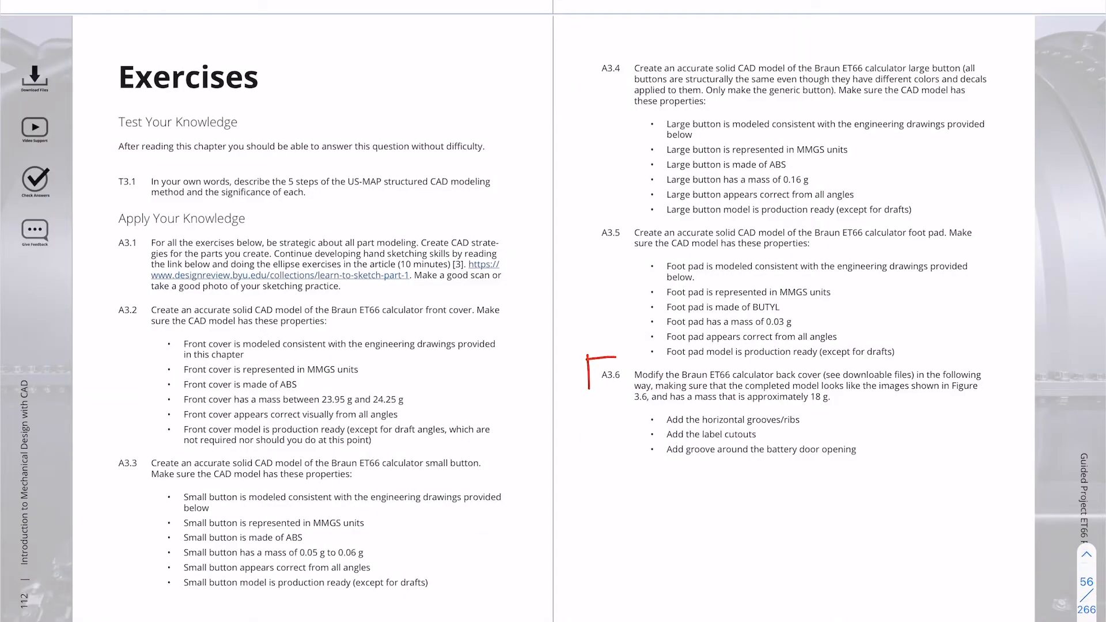
- Bracket exercise A3.6 in red and mark its bullet "Add groove around the battery door opening" with a circle and underline
drag(588, 389, 635, 459)
ctrl+scroll(955, 444, up, 5)
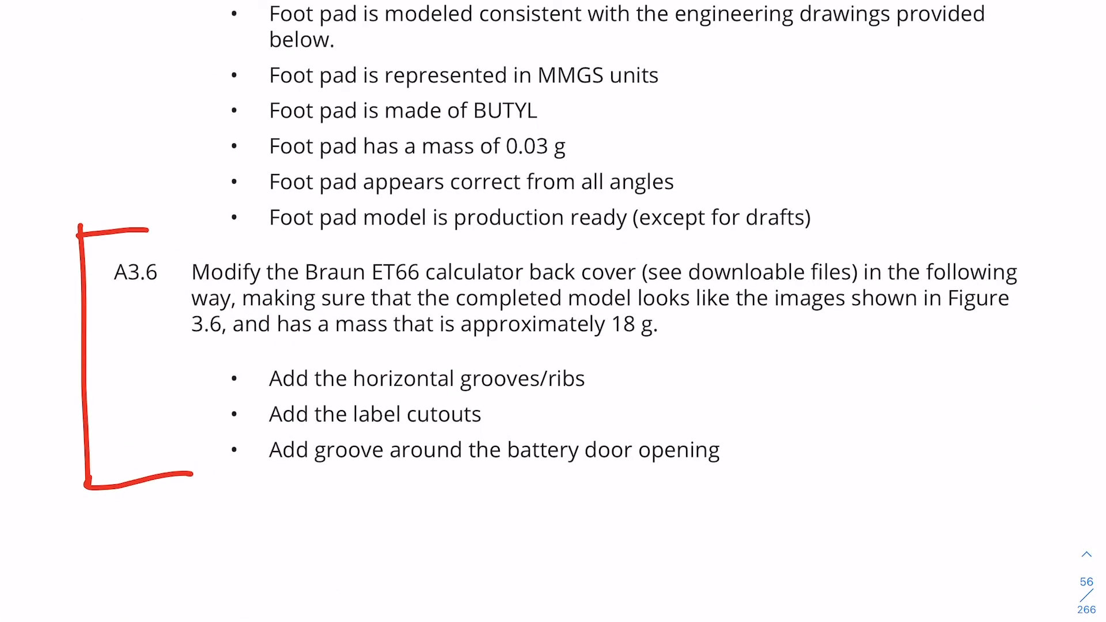
drag(245, 439, 781, 468)
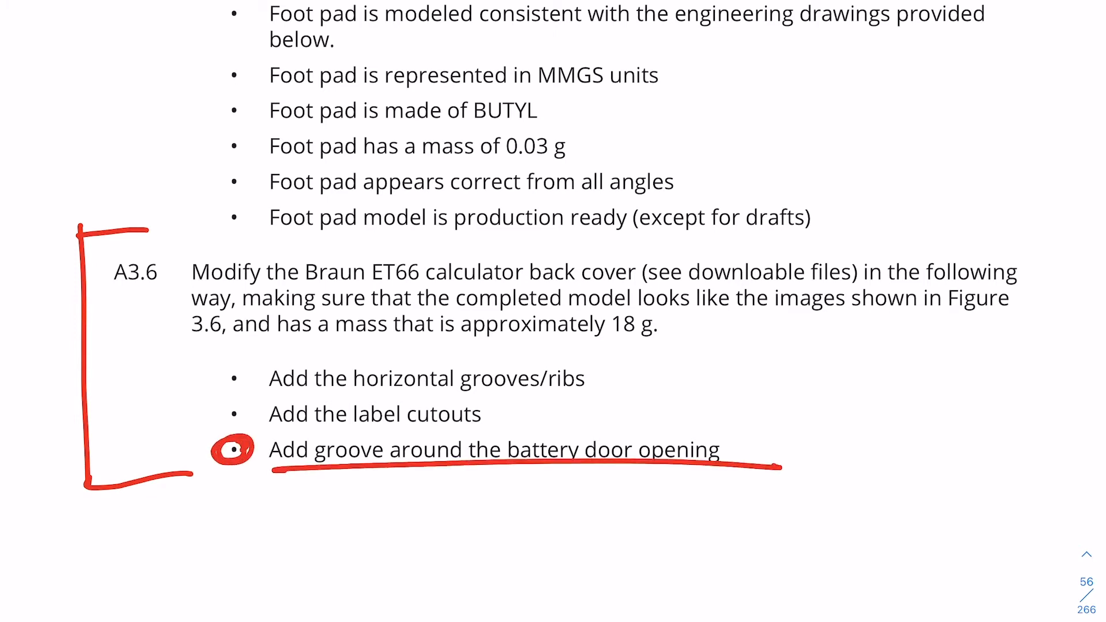
ctrl+scroll(953, 415, down, 5)
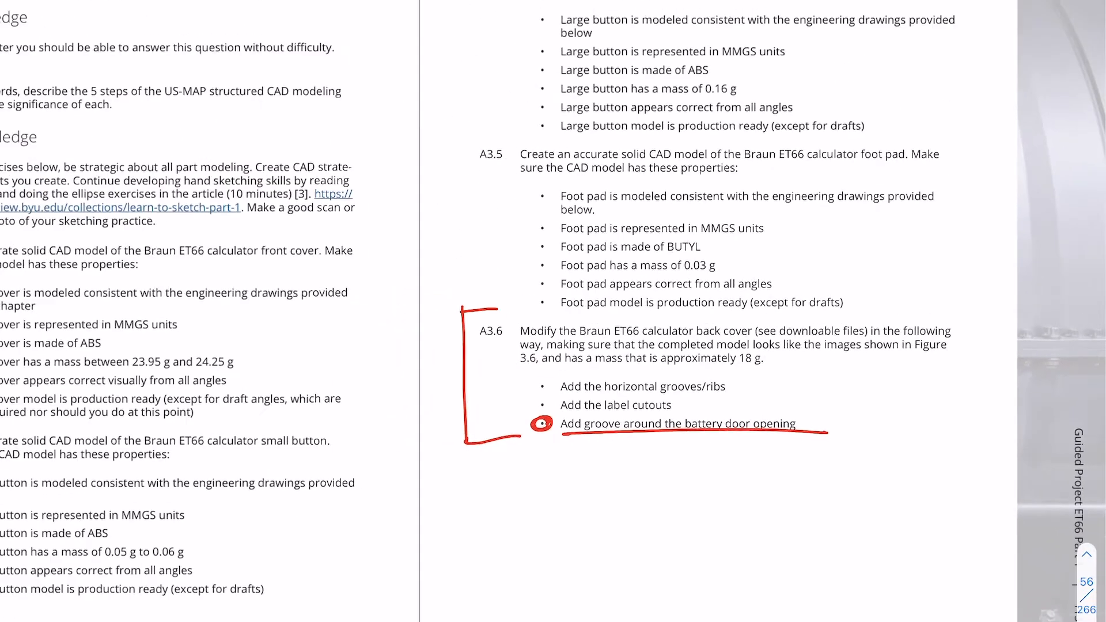
- Find the back cover drawing on page 60, circle the isometric view's upper corner and trace the groove along the top edge
scroll(553, 311, down, 15)
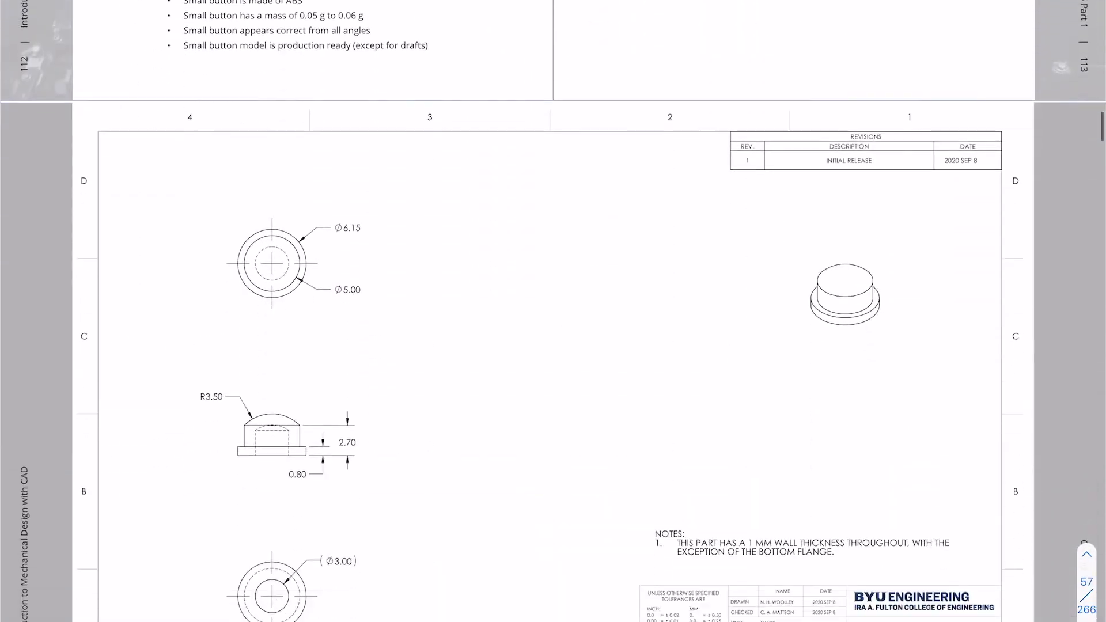
scroll(553, 312, down, 15)
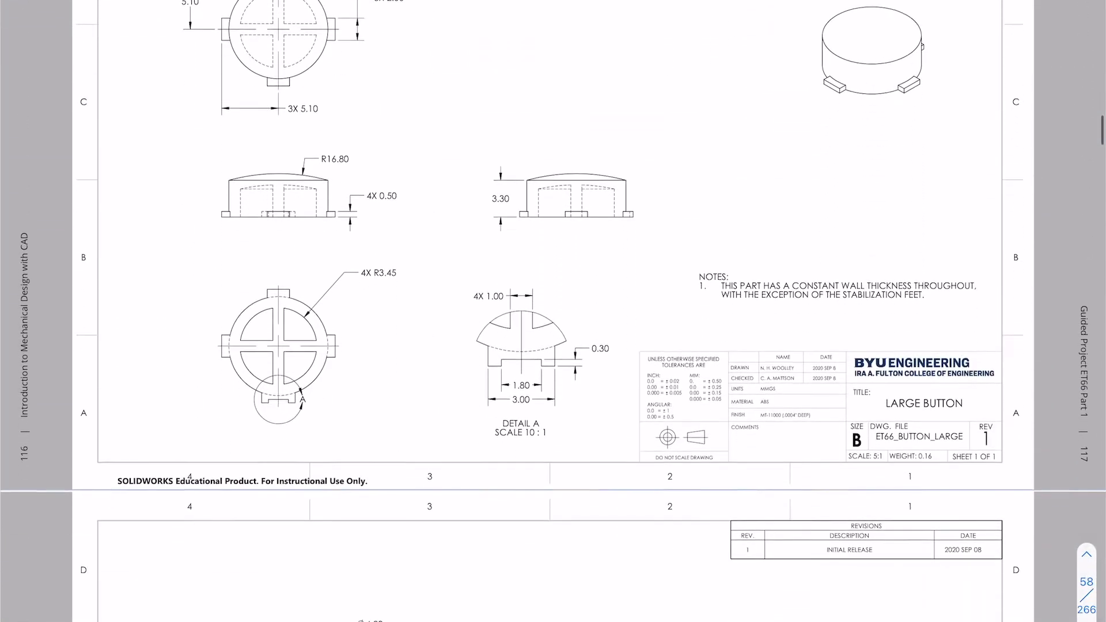
scroll(553, 311, down, 8)
scroll(553, 311, up, 3)
ctrl+scroll(867, 291, up, 4)
ctrl+scroll(867, 285, up, 3)
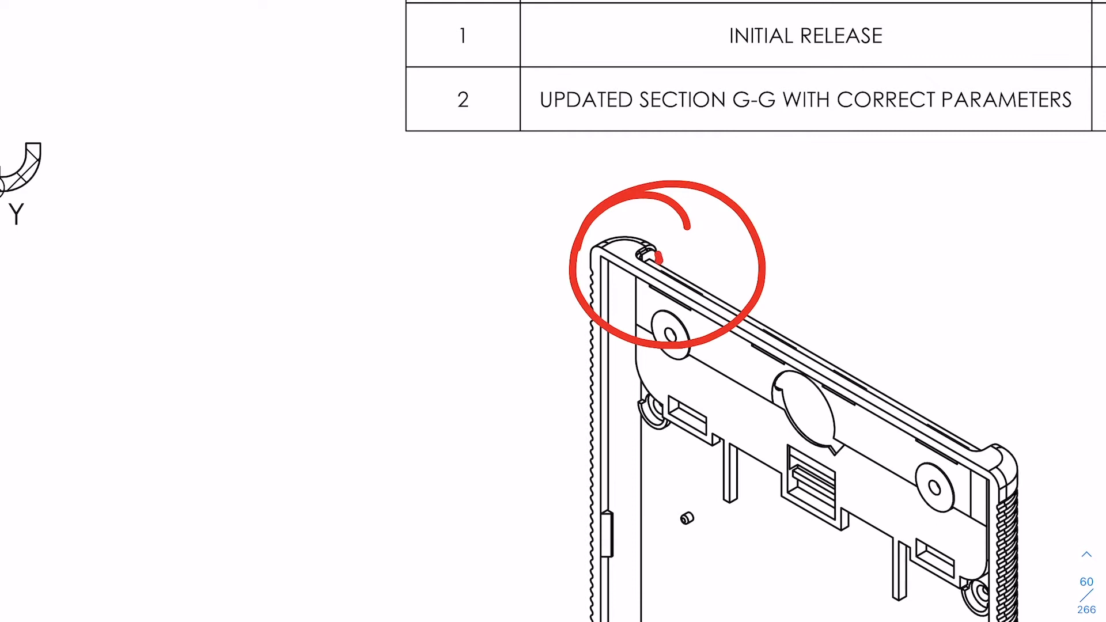
drag(673, 280, 977, 447)
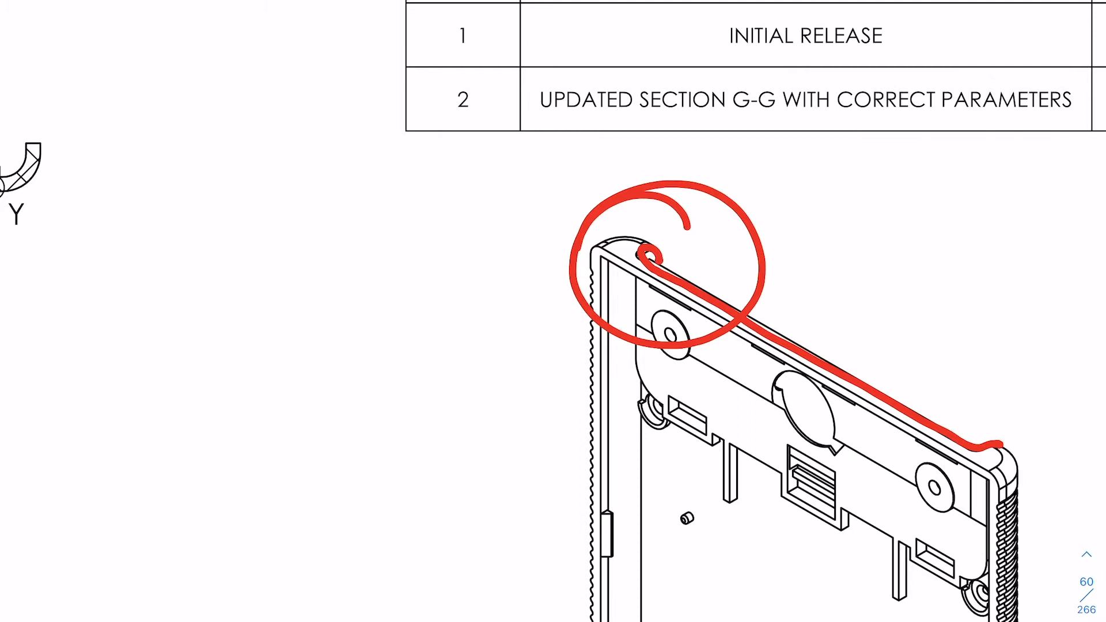
ctrl+scroll(827, 356, down, 5)
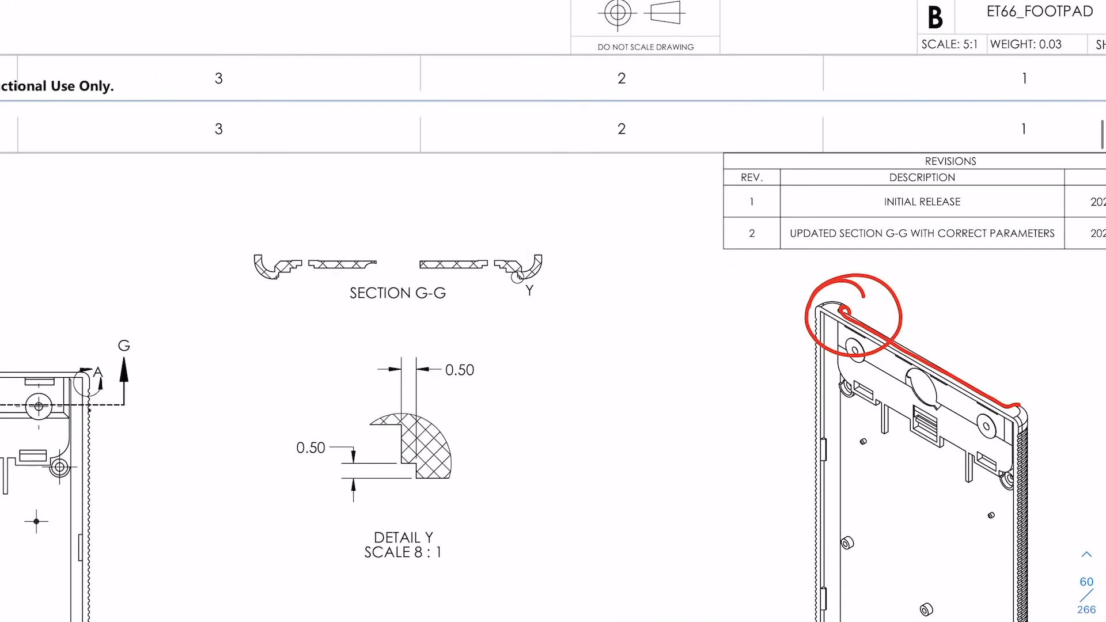
- Circle both G section markers on the back cover's front view and underline the SECTION G-G title
scroll(553, 311, left, 2)
ctrl+scroll(554, 312, down, 1)
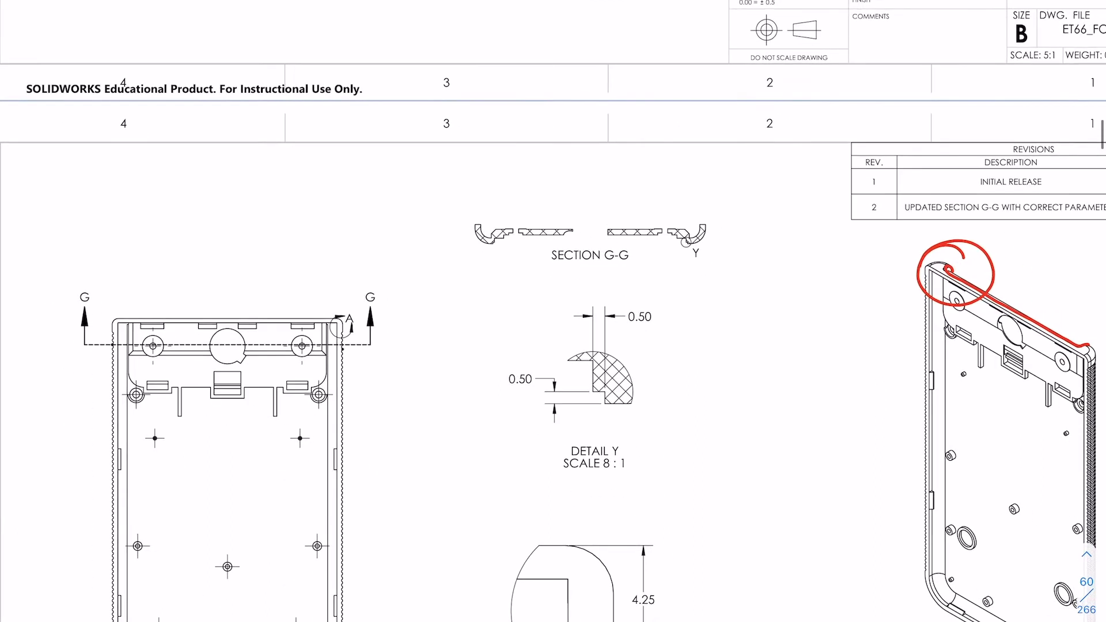
mouse_move(75, 295)
mouse_down()
mouse_move(89, 273)
mouse_move(112, 276)
mouse_up()
drag(370, 286, 393, 295)
drag(565, 267, 631, 269)
- Circle the Y callout on Section G-G, draw an arrow to Detail Y and mark its 0.50 by 0.50 groove step
ctrl+scroll(833, 238, up, 4)
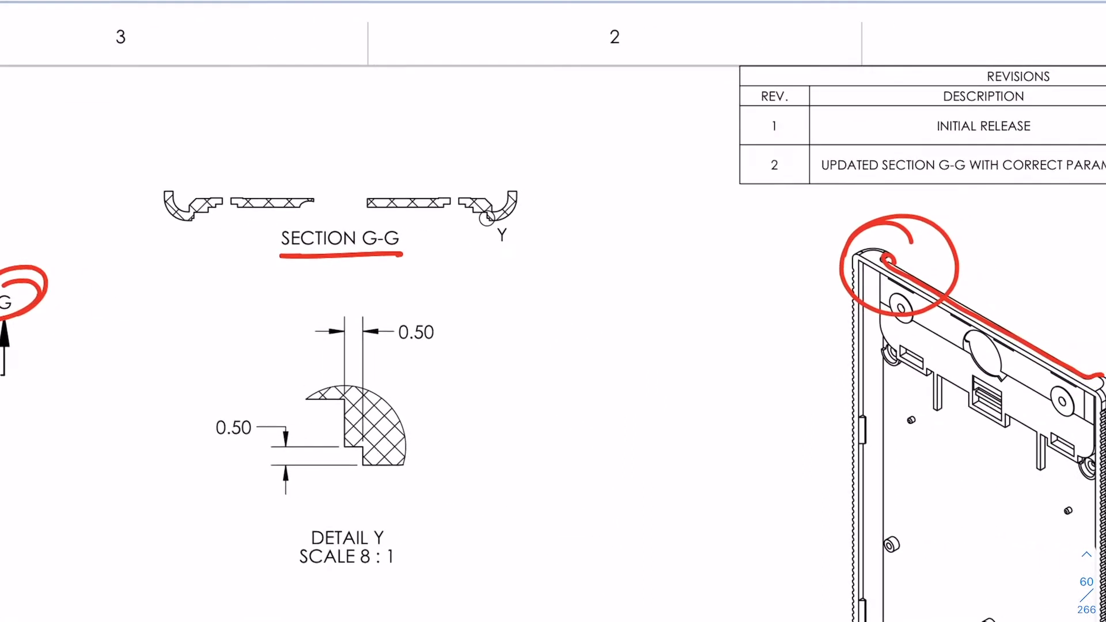
scroll(553, 311, down, 1)
mouse_move(552, 224)
mouse_down()
mouse_move(555, 268)
mouse_move(539, 226)
mouse_up()
mouse_move(576, 265)
mouse_down()
mouse_move(493, 511)
mouse_move(522, 509)
mouse_up()
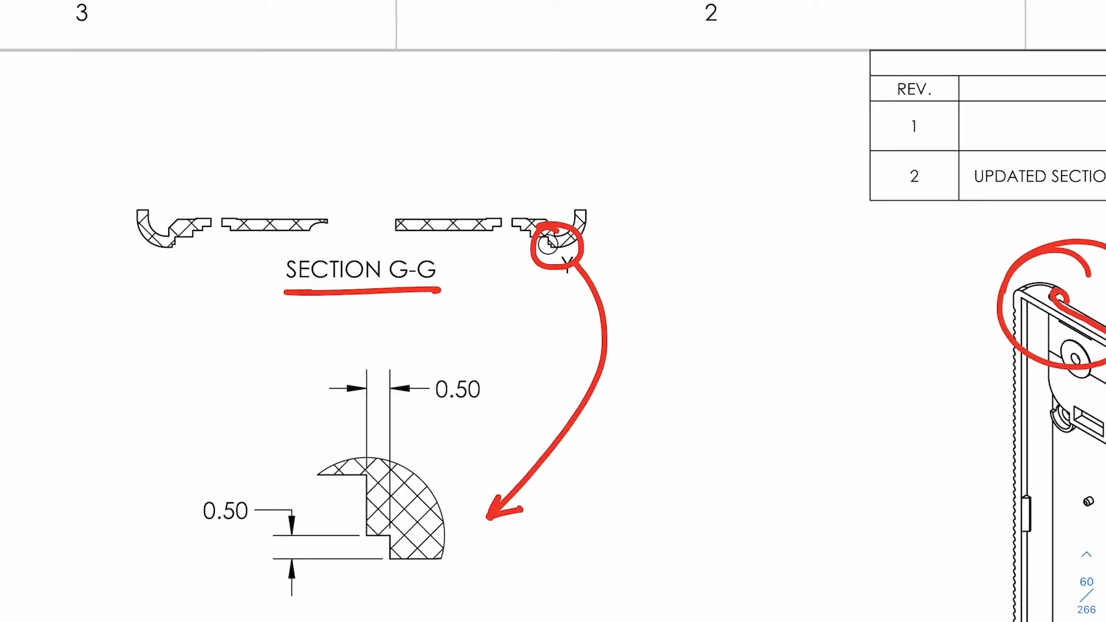
mouse_move(392, 537)
mouse_down()
mouse_move(359, 561)
mouse_move(369, 542)
mouse_up()
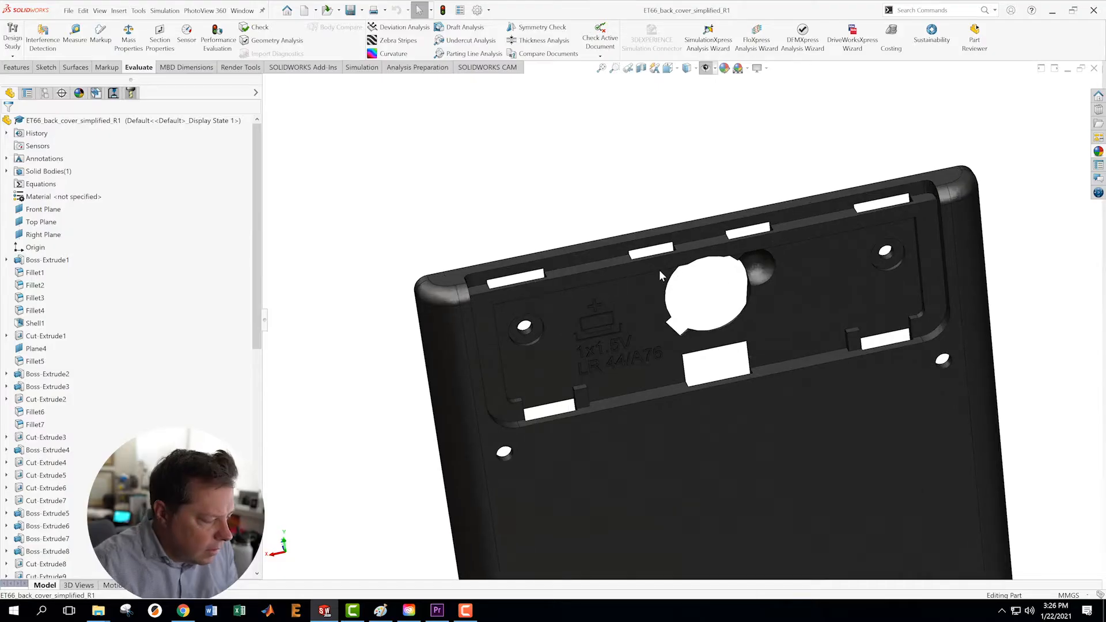
- Switch to the back cover part in SOLIDWORKS and examine the edges around the battery door opening where the groove belongs
scroll(574, 297, down, 3)
middle_drag(574, 297, 617, 348)
scroll(571, 358, up, 4)
scroll(569, 357, down, 3)
scroll(711, 312, up, 2)
scroll(696, 299, down, 2)
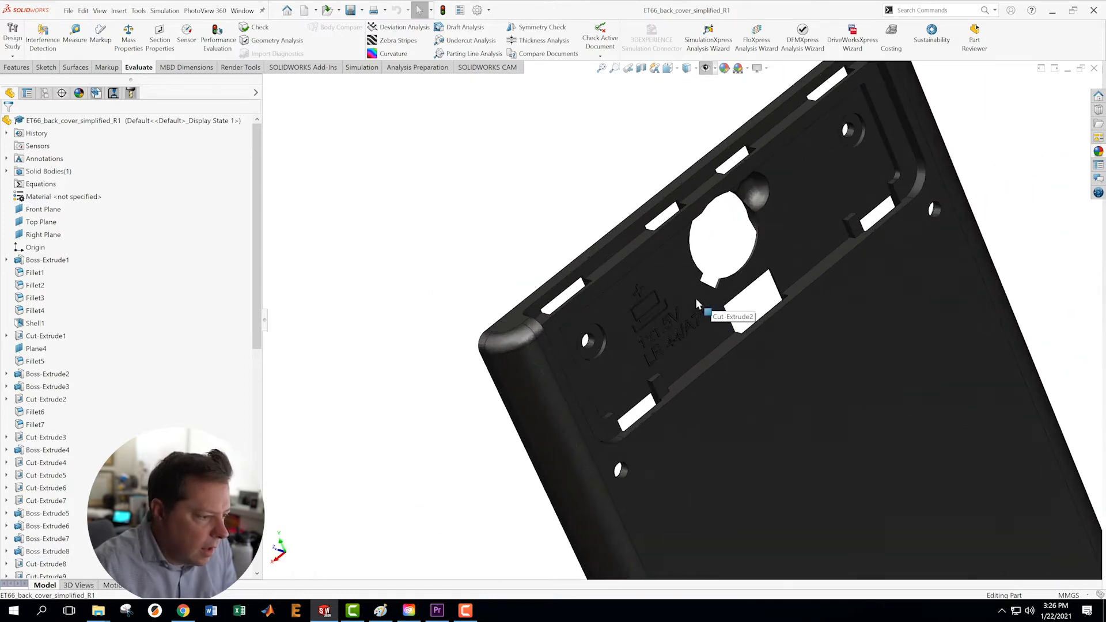
click(528, 303)
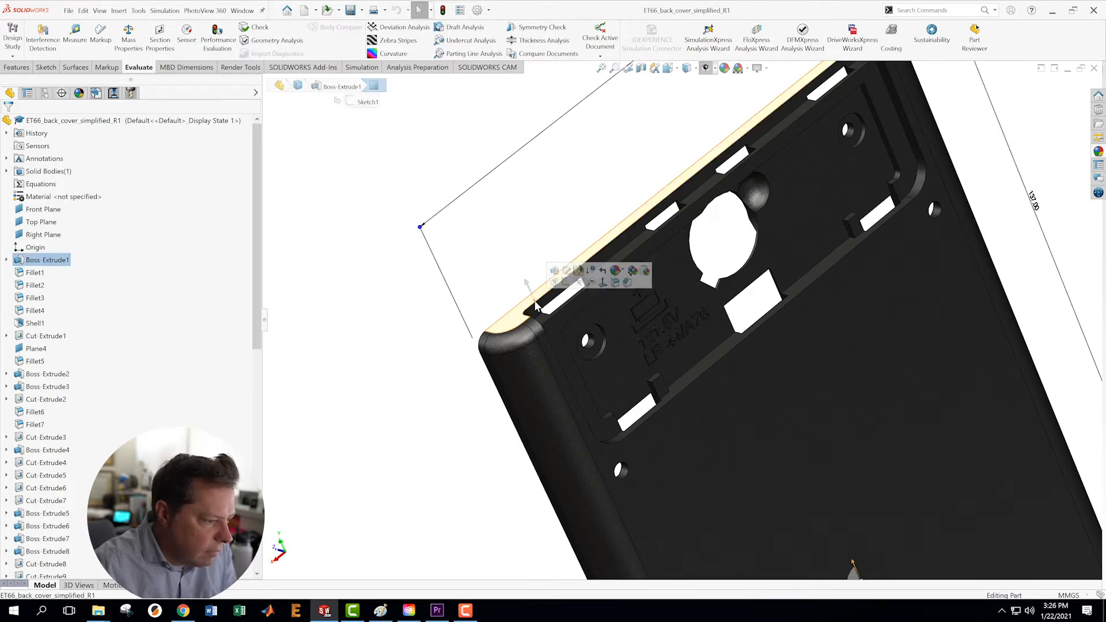
click(482, 307)
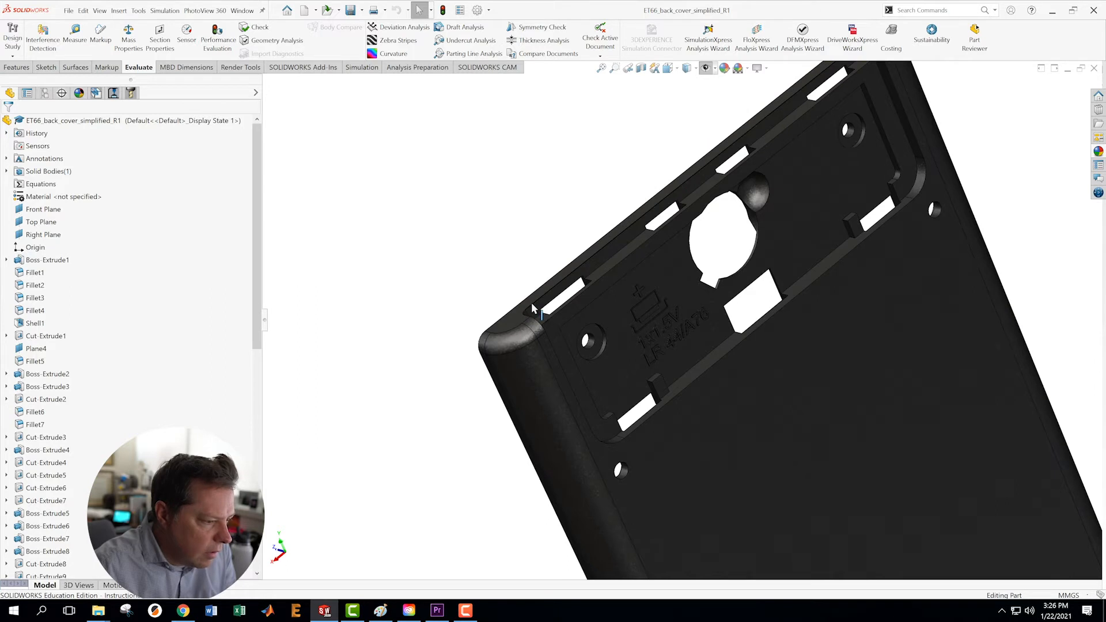
click(531, 302)
scroll(827, 178, up, 3)
scroll(842, 183, down, 3)
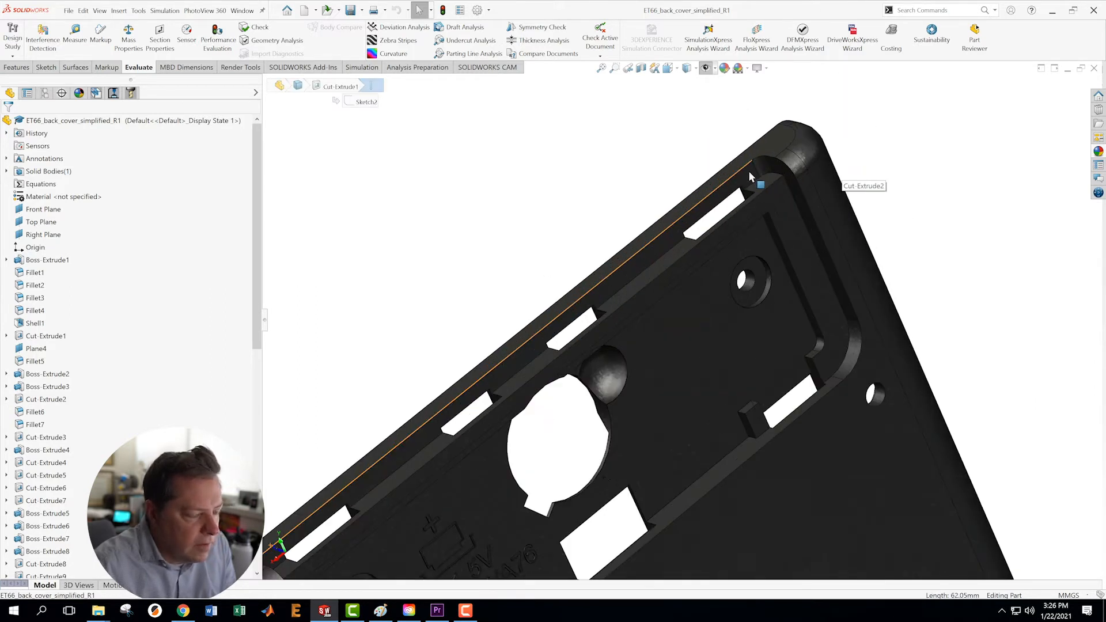
scroll(657, 359, up, 2)
middle_drag(657, 361, 805, 399)
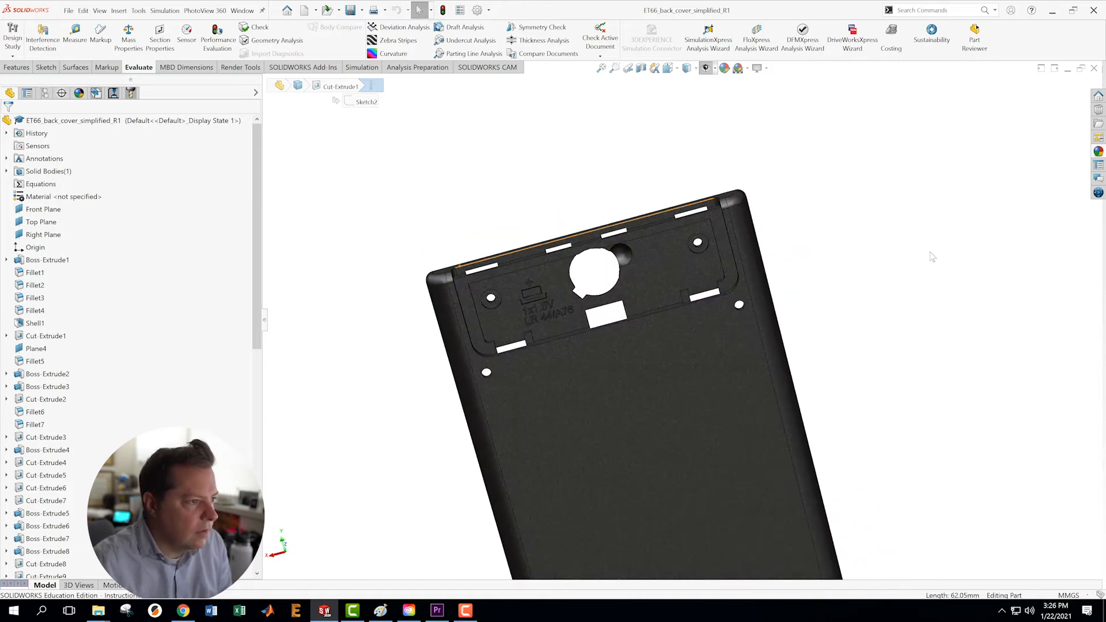
click(931, 252)
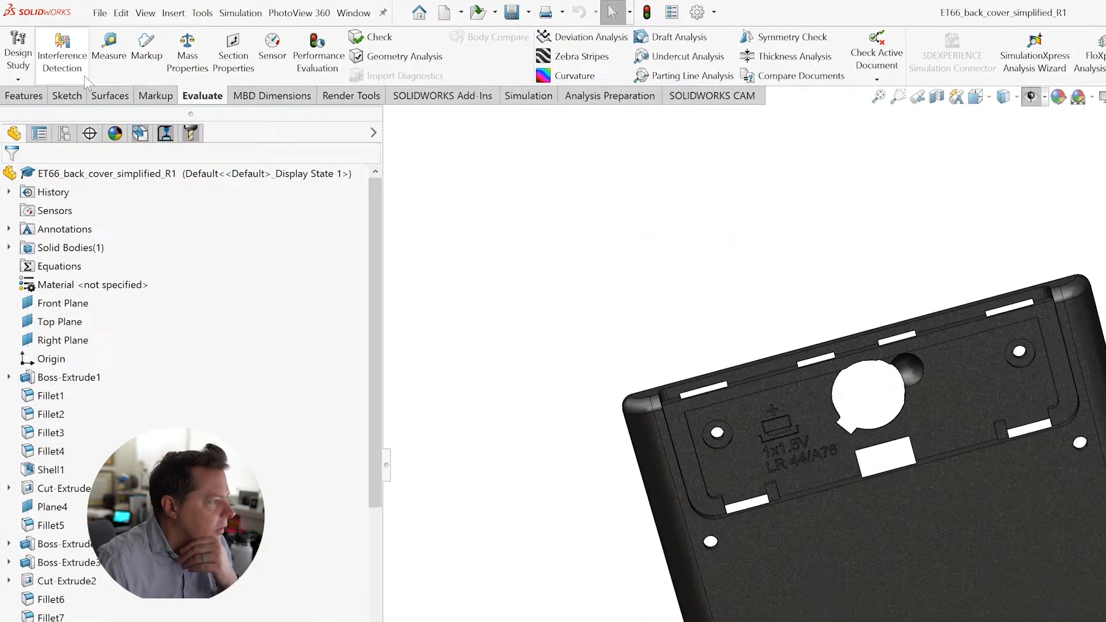
- Start a composite curve from the battery door opening's long lower edge, the adjoining corner arc and the straight side edge
click(25, 66)
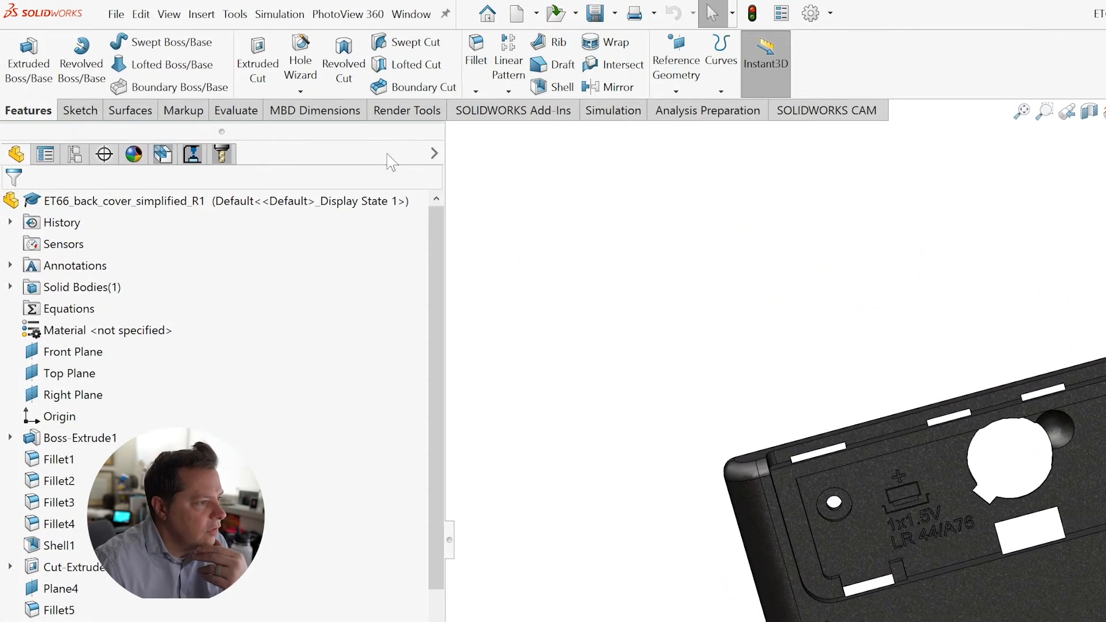
click(727, 89)
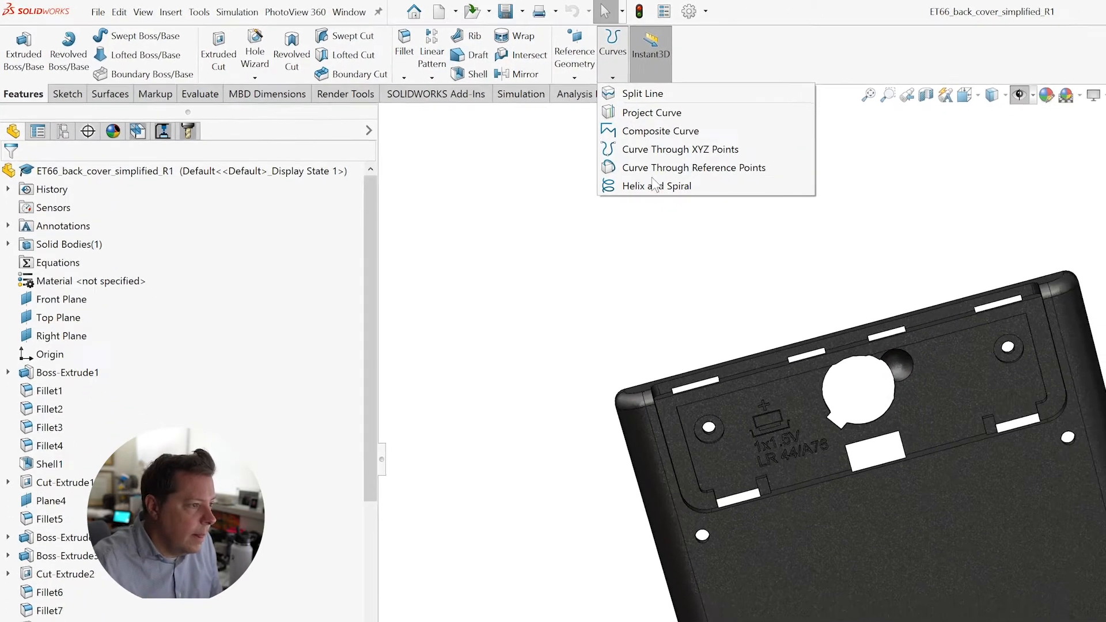
click(660, 131)
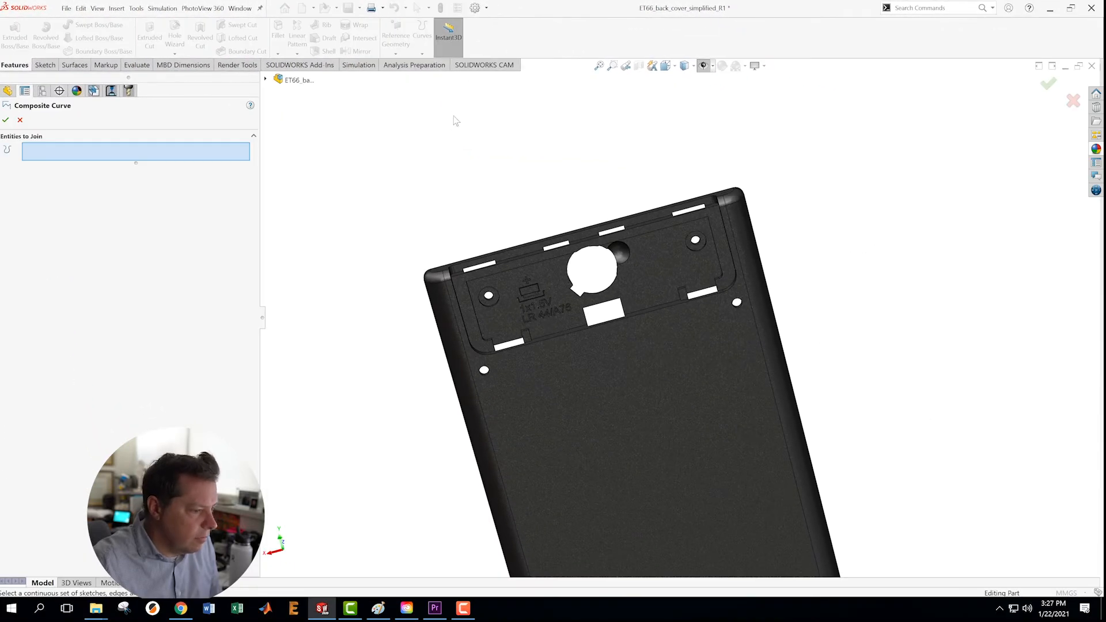
scroll(469, 254, down, 3)
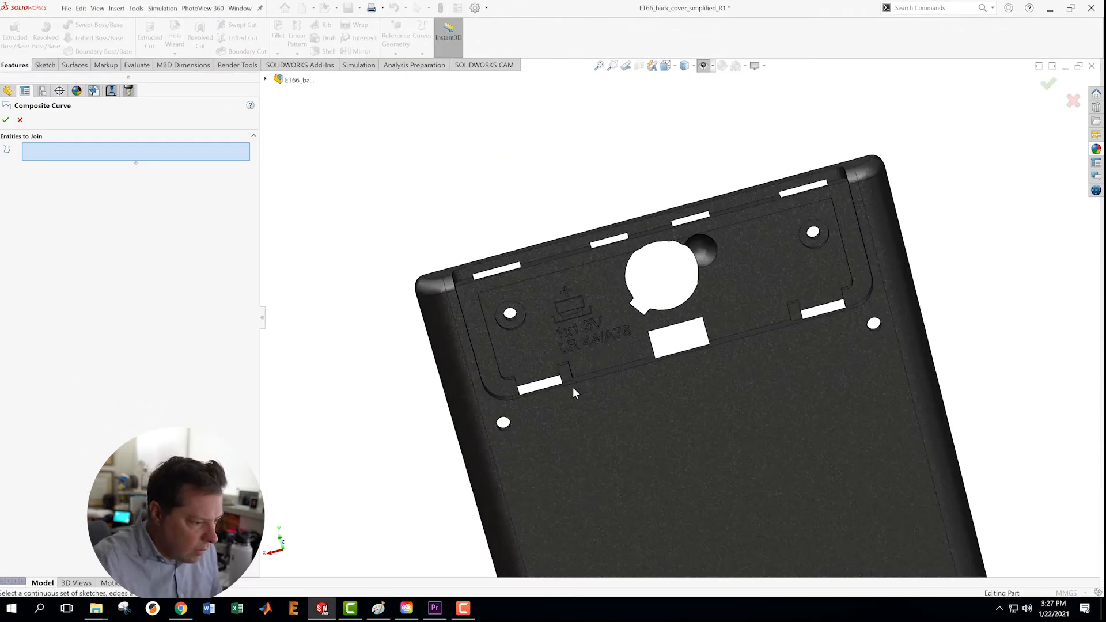
click(534, 393)
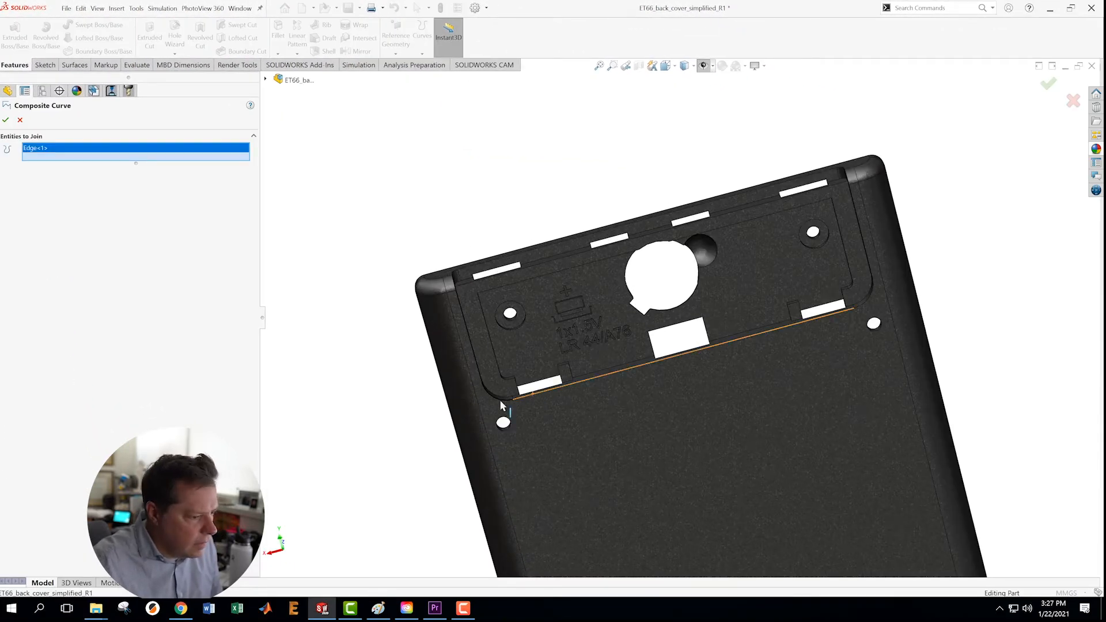
click(500, 400)
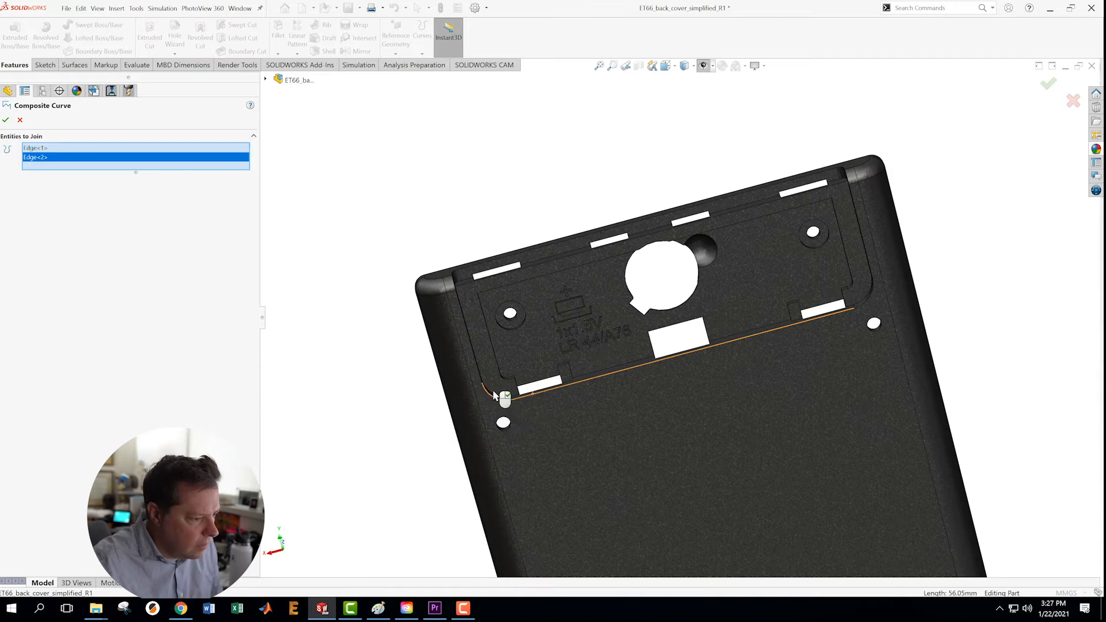
click(474, 355)
- Add the three short edge segments rounding the opening's first upper corner to the composite curve
middle_drag(522, 203, 469, 267)
scroll(469, 268, down, 5)
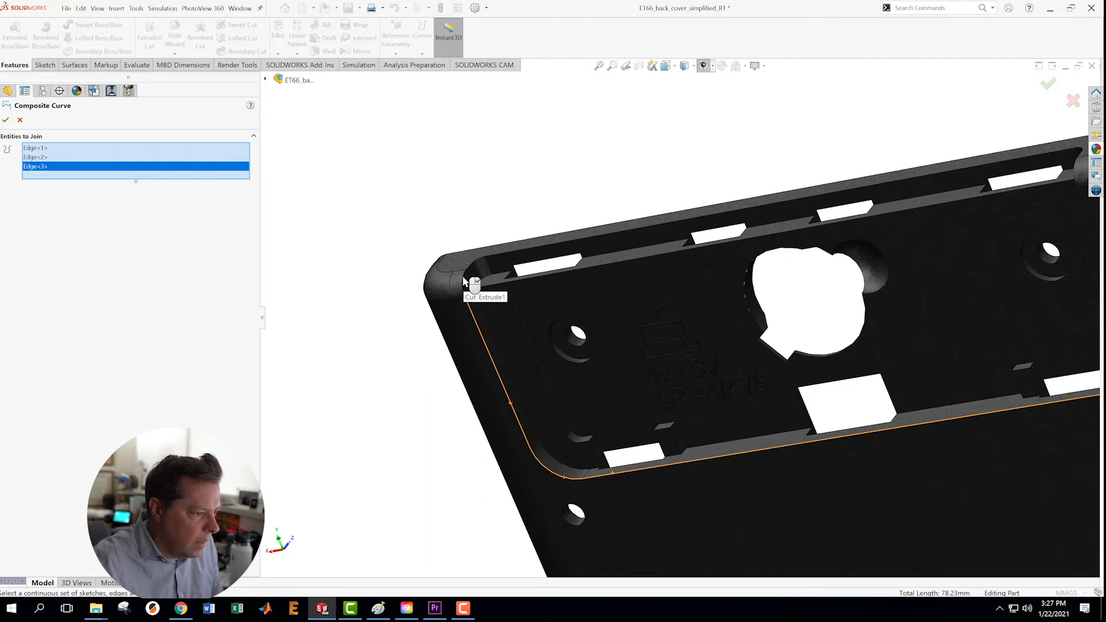
click(462, 277)
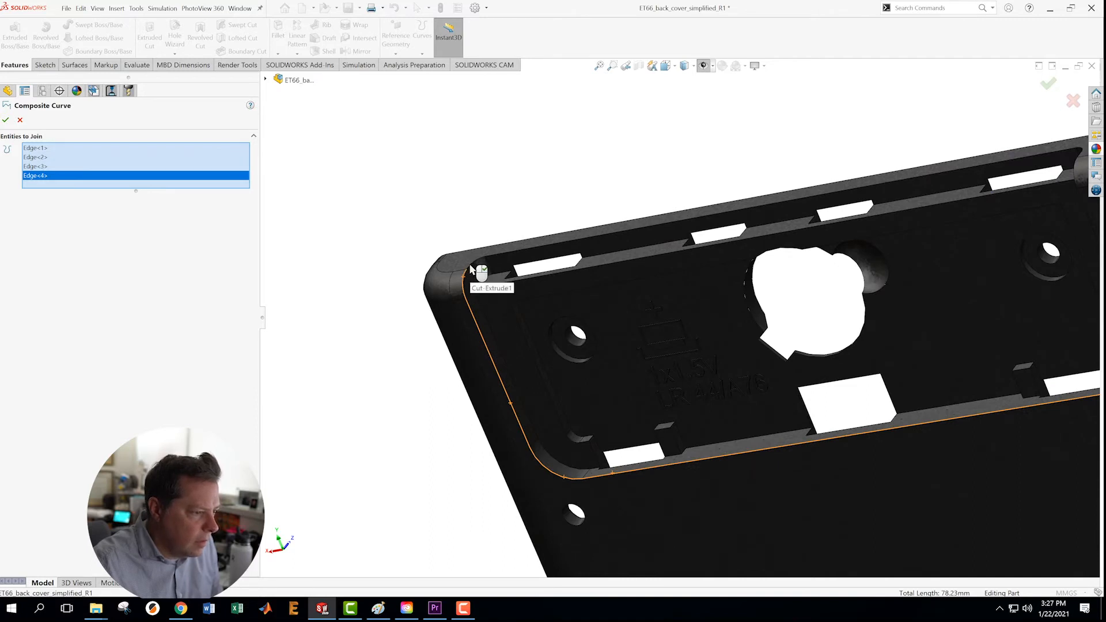
click(473, 264)
scroll(484, 270, down, 8)
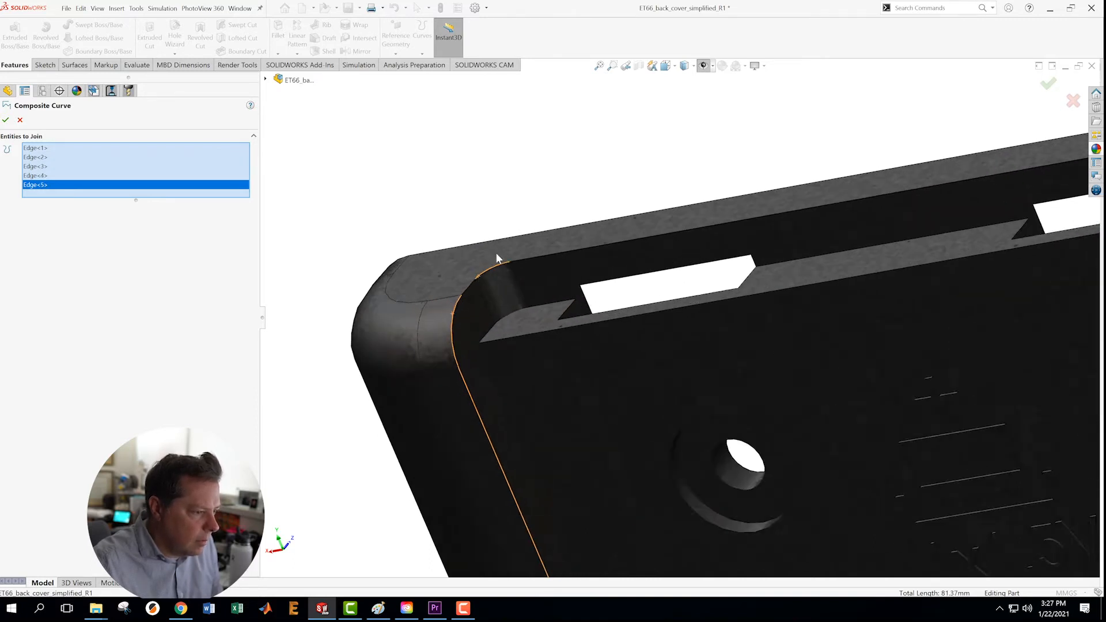
click(475, 302)
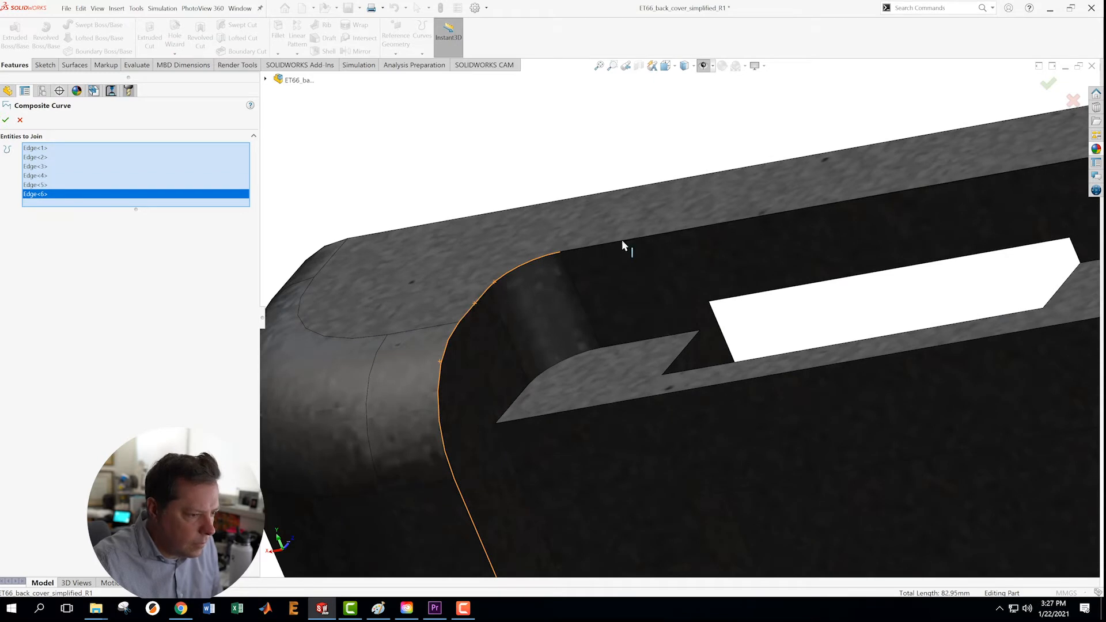
- Add the opening's long top edge and the three short segments around the opposite upper corner to the composite curve
click(790, 250)
scroll(807, 253, up, 8)
middle_drag(824, 258, 887, 286)
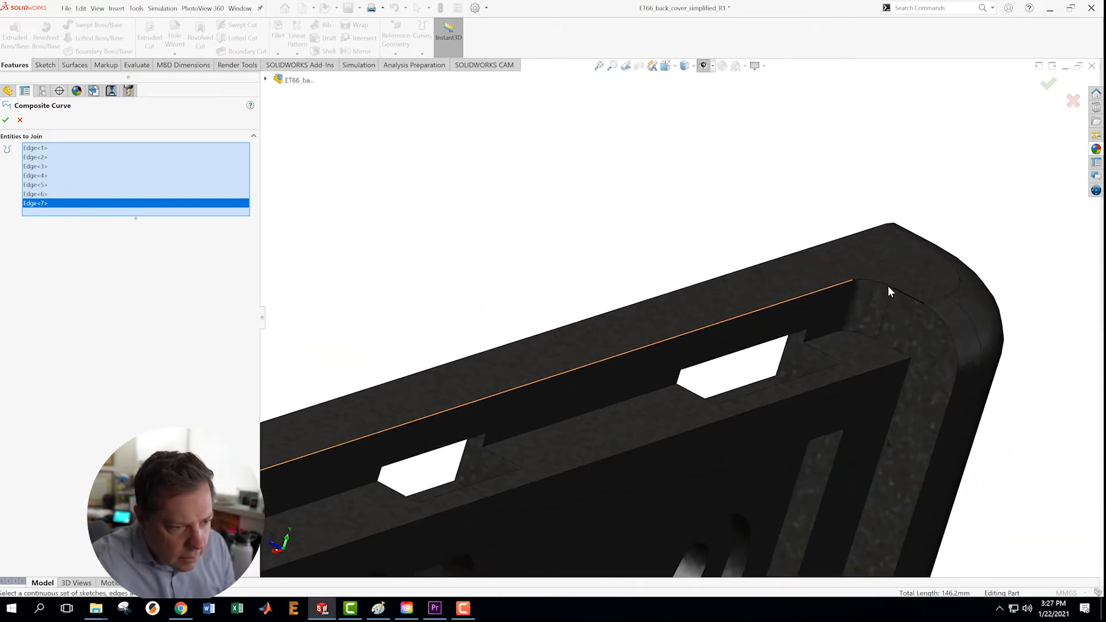
click(902, 295)
click(902, 294)
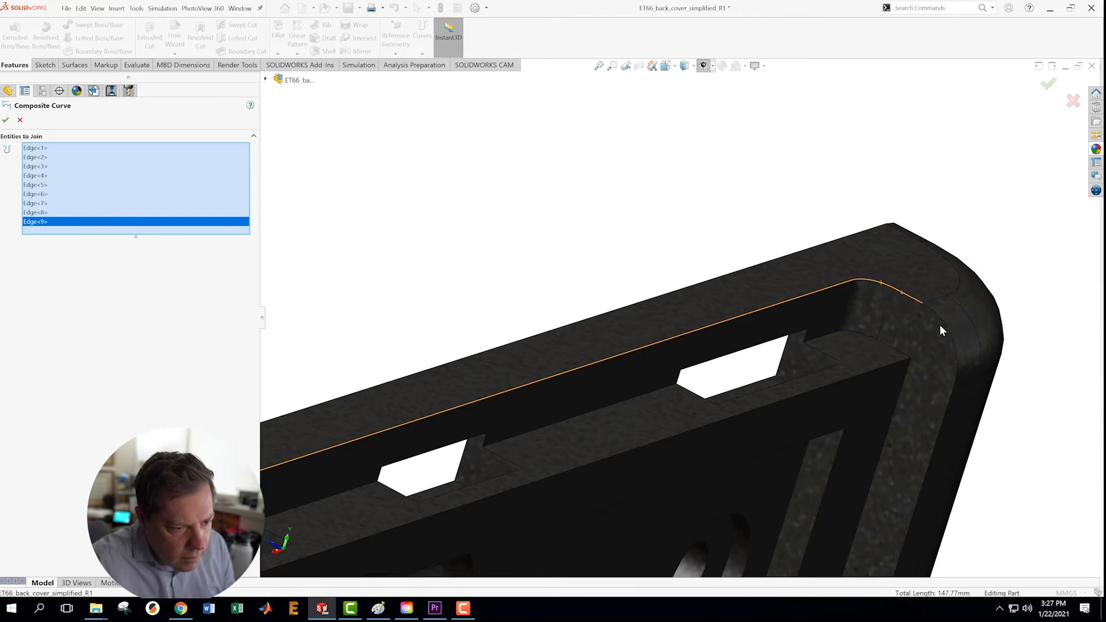
click(944, 329)
- Close the composite curve with the remaining straight side edge and last lower corner arc, and create it
scroll(749, 323, up, 3)
scroll(686, 323, down, 2)
click(687, 326)
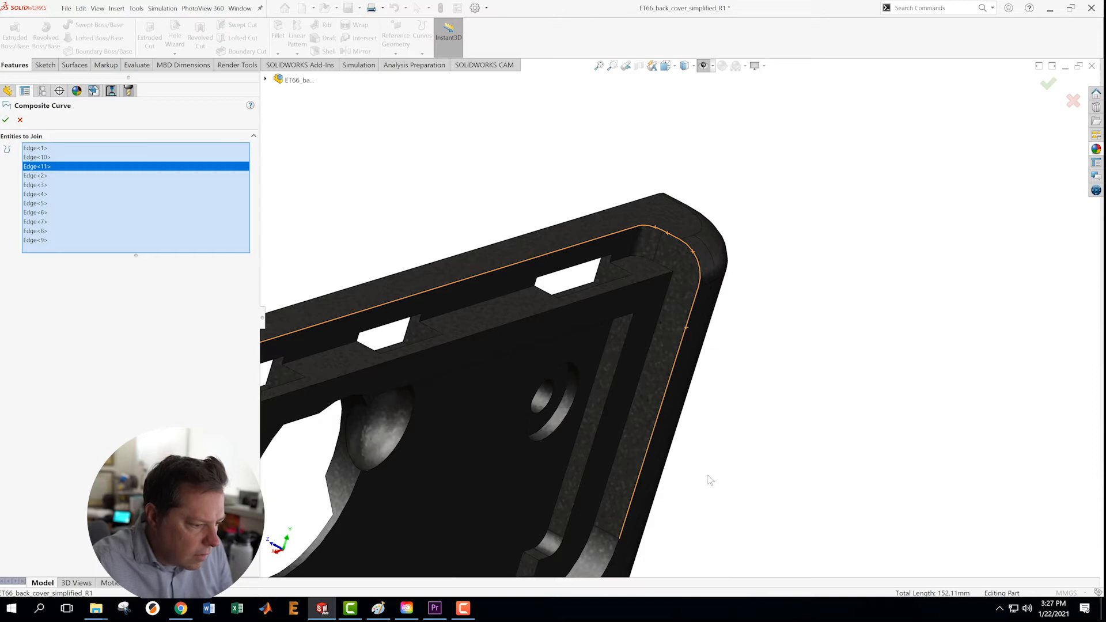
scroll(709, 465, up, 5)
scroll(696, 453, down, 2)
click(625, 382)
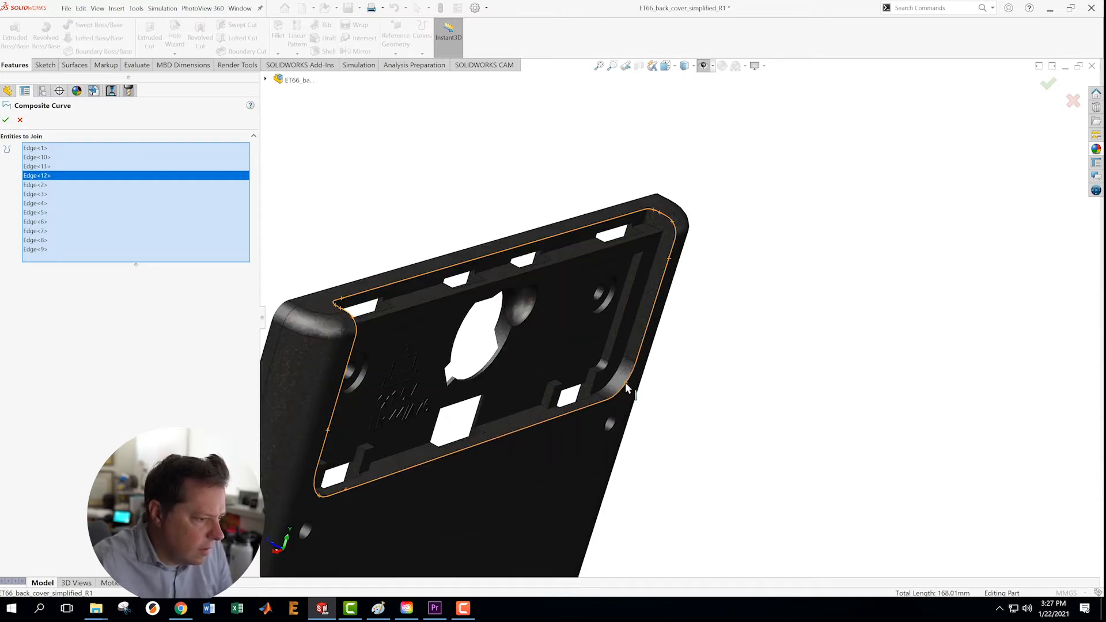
scroll(509, 420, up, 5)
scroll(576, 415, down, 2)
middle_drag(685, 368, 628, 346)
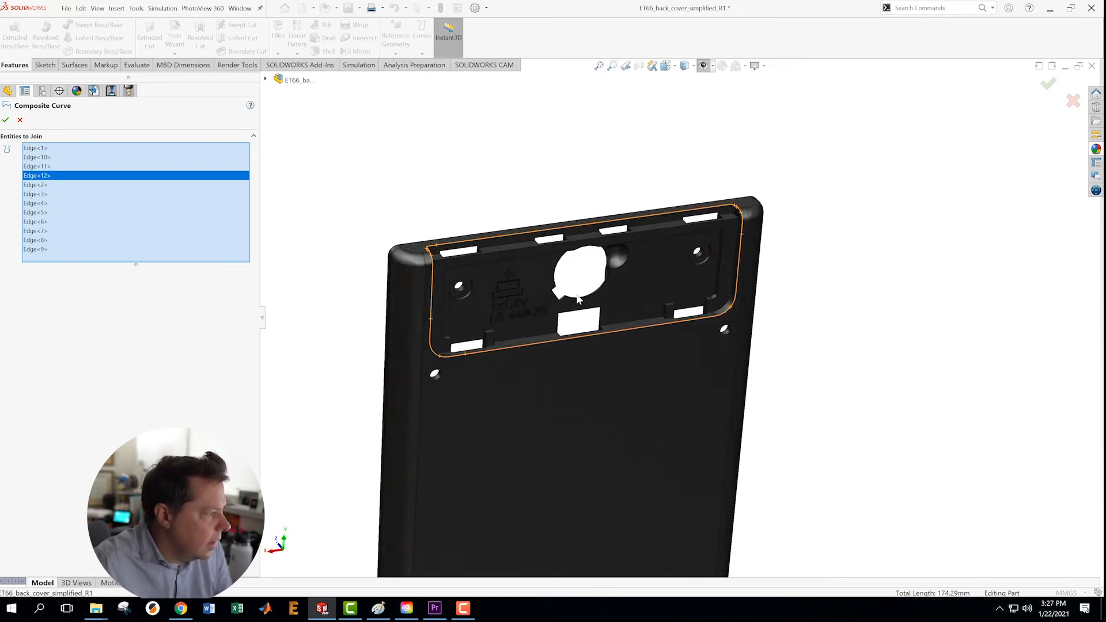
click(6, 121)
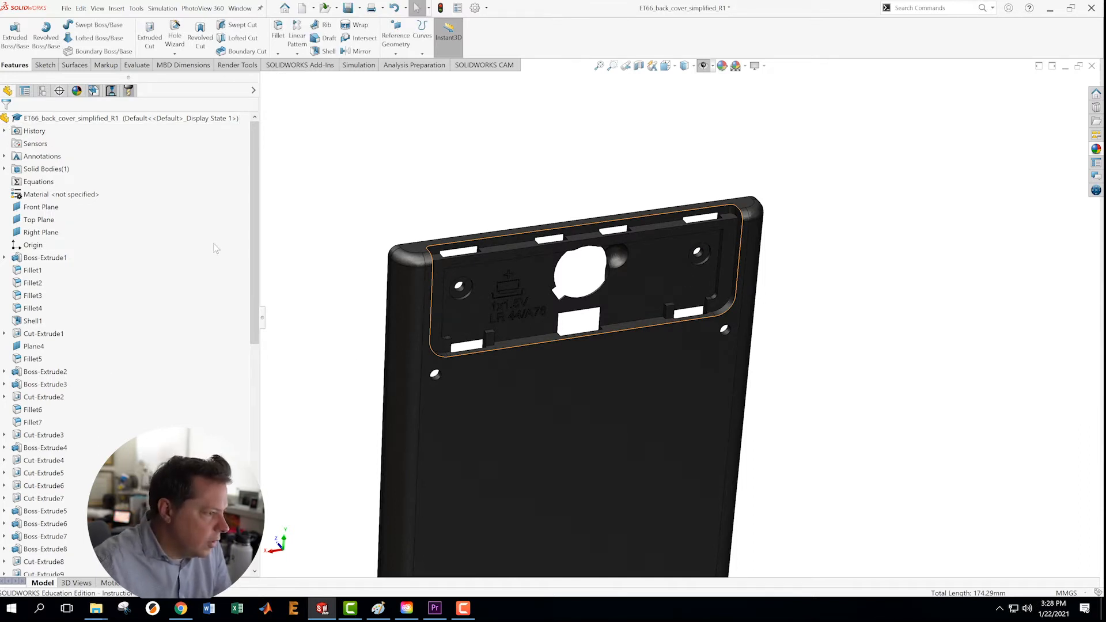
scroll(240, 295, down, 5)
drag(241, 295, 237, 439)
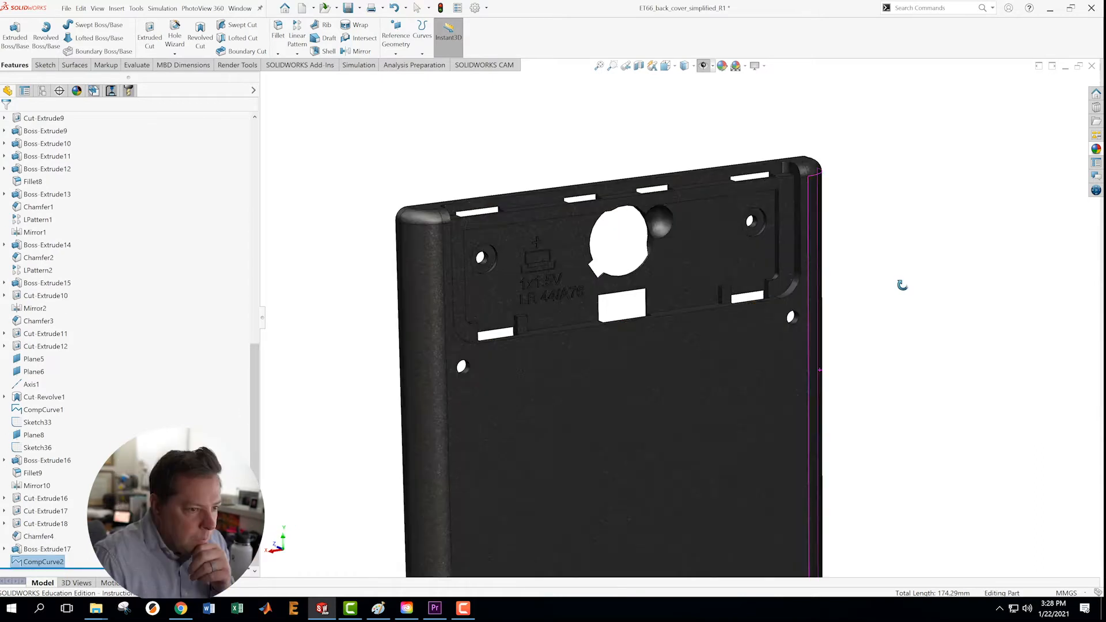
- Show the hidden reference planes and sketches around the battery door opening of the back cover
middle_drag(902, 285, 892, 332)
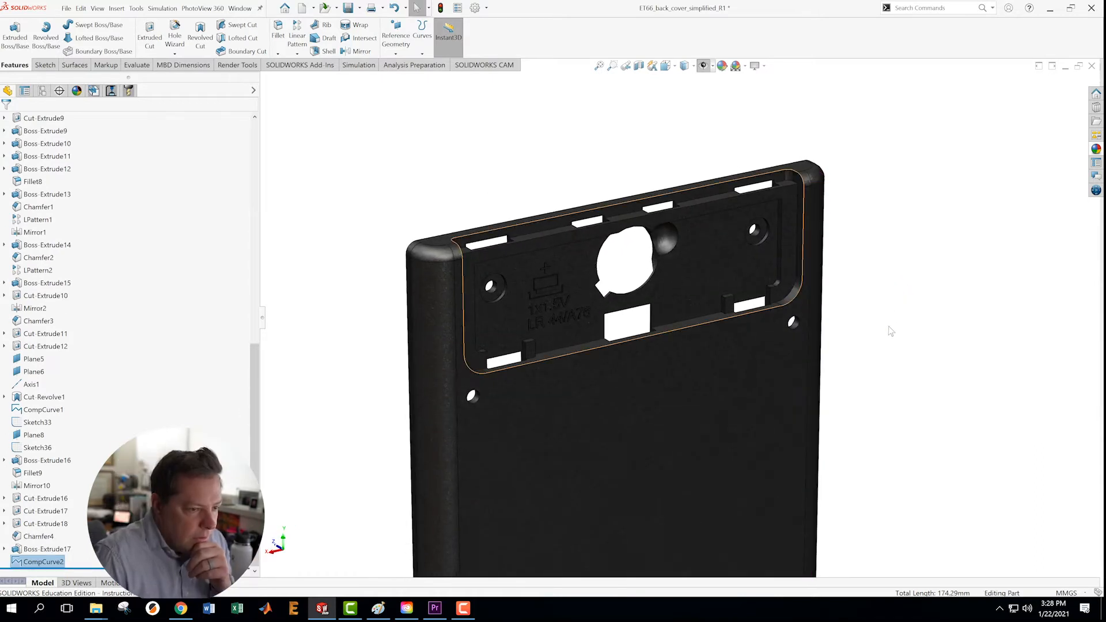
mouse_move(758, 422)
middle_down()
mouse_move(741, 397)
mouse_move(736, 421)
middle_up()
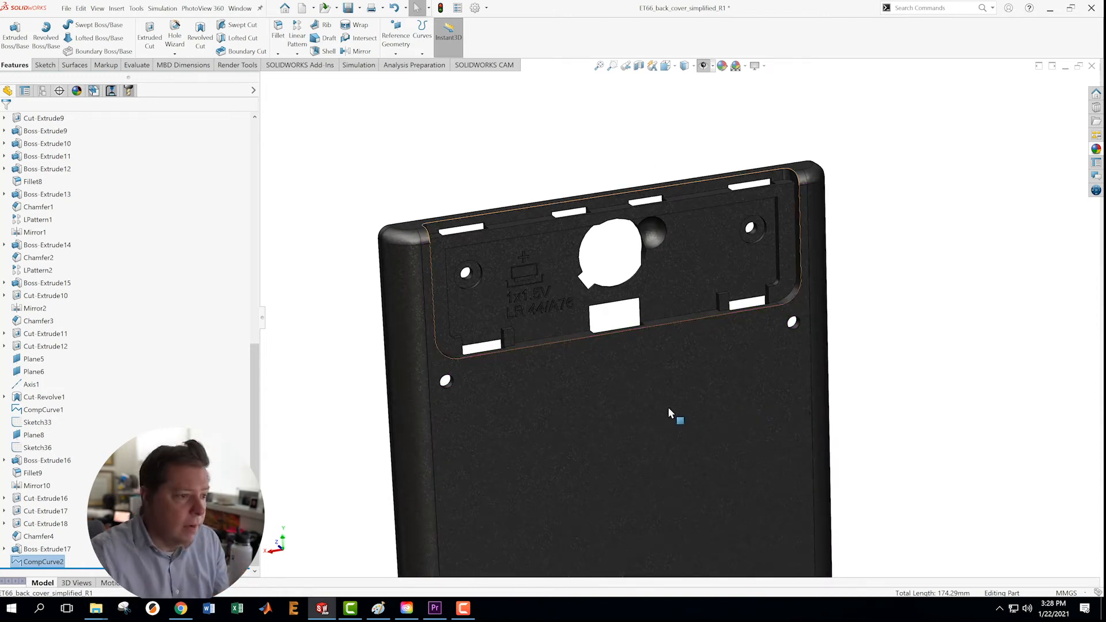
click(706, 68)
mouse_move(919, 310)
middle_down()
mouse_move(864, 273)
mouse_move(892, 286)
mouse_move(836, 288)
middle_up()
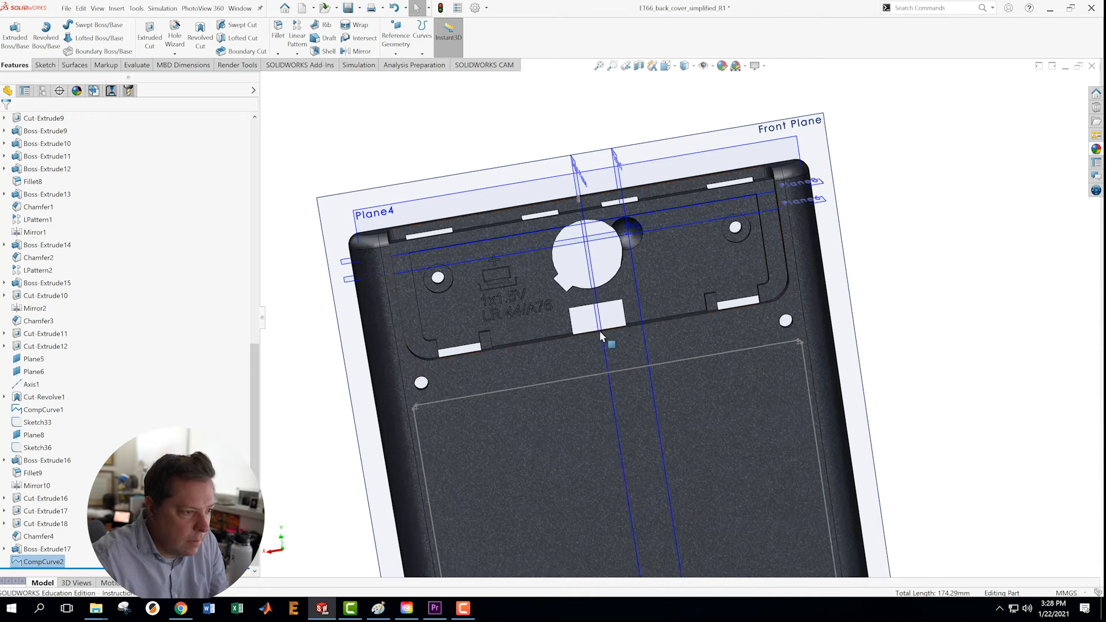
middle_drag(724, 363, 916, 284)
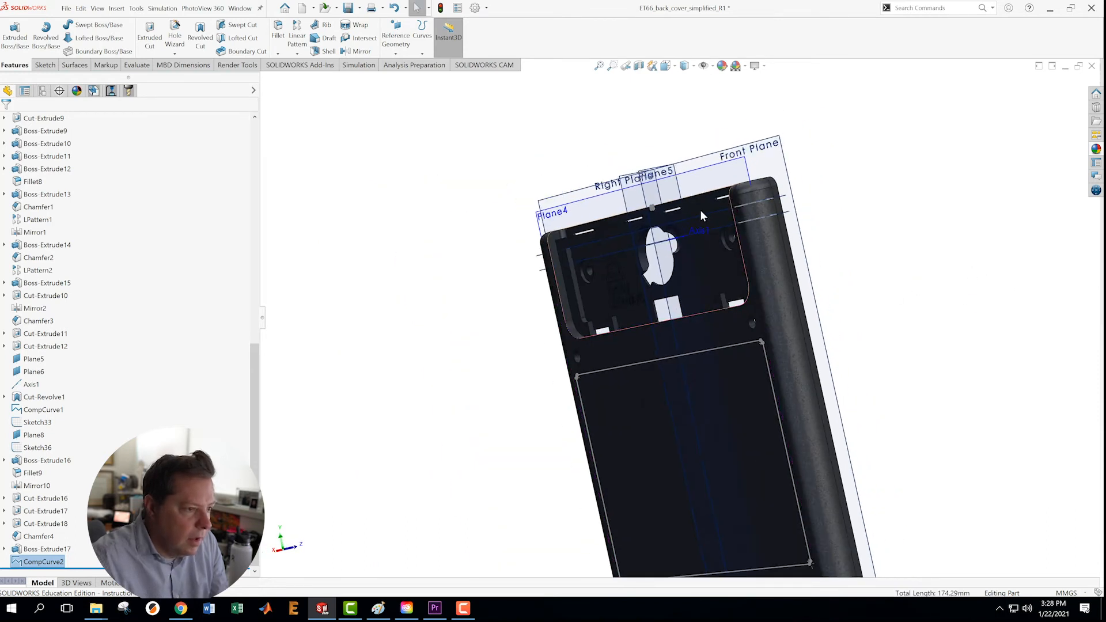
scroll(651, 196, down, 4)
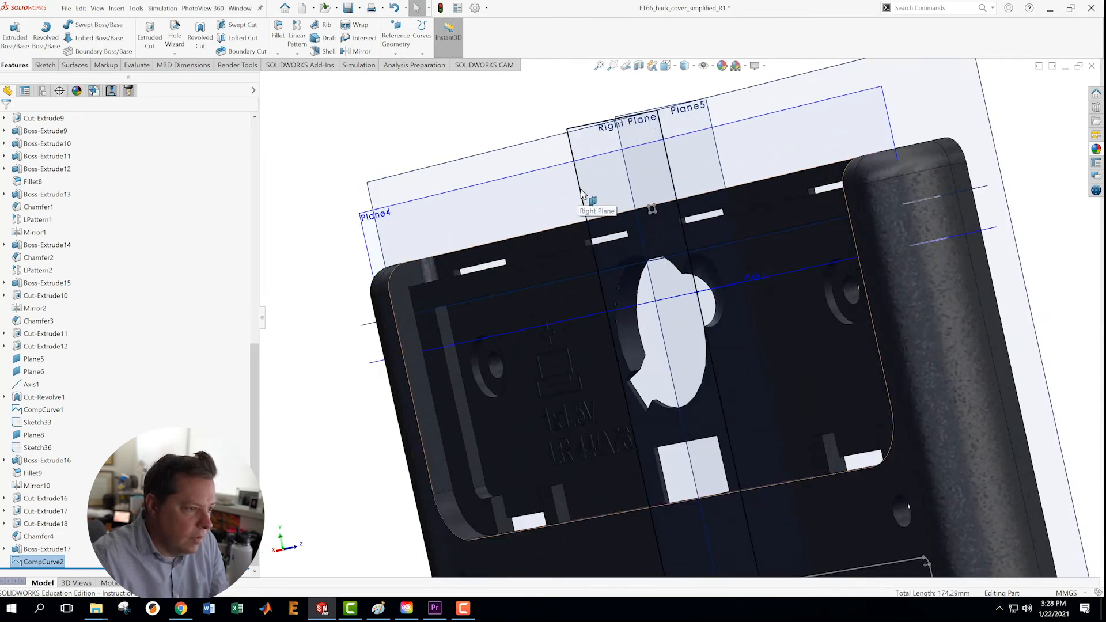
click(581, 194)
right_click(582, 193)
click(602, 183)
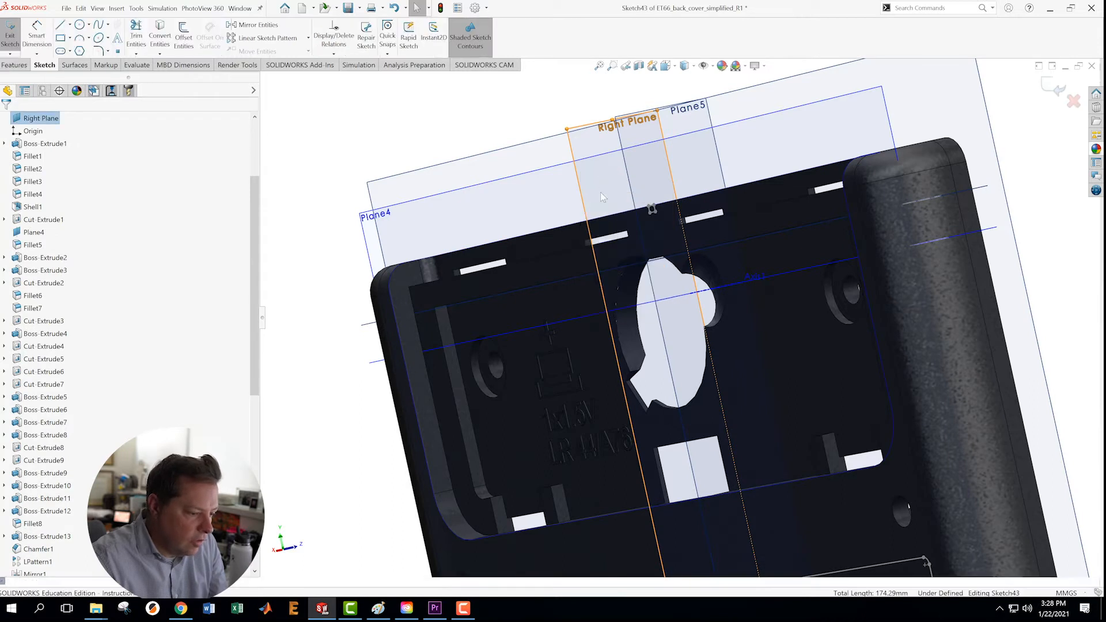
scroll(761, 468, up, 4)
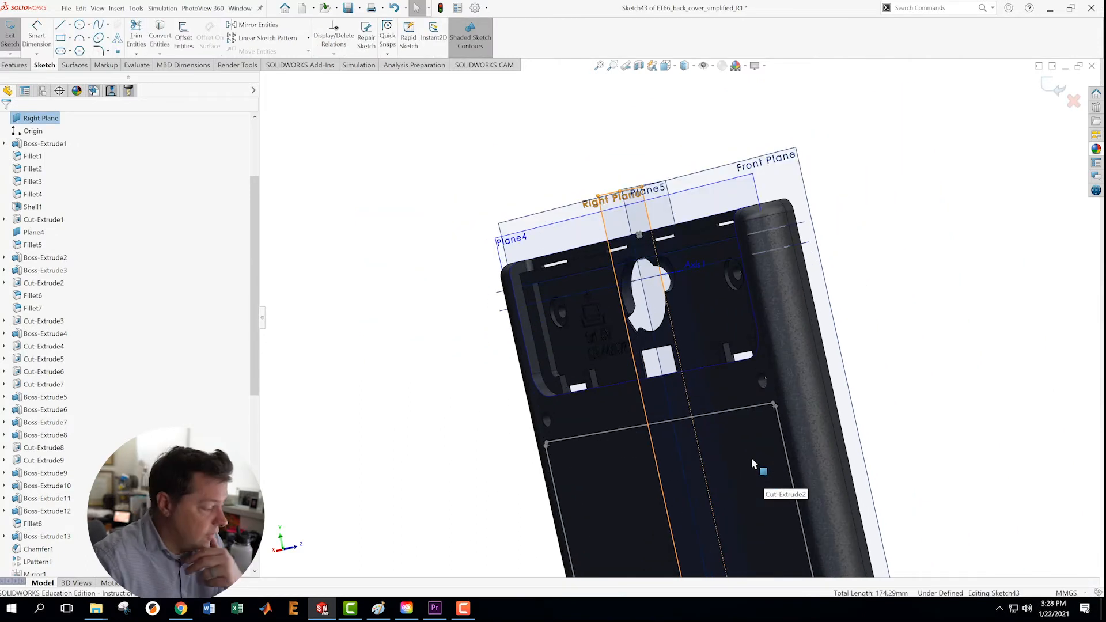
middle_drag(880, 407, 884, 379)
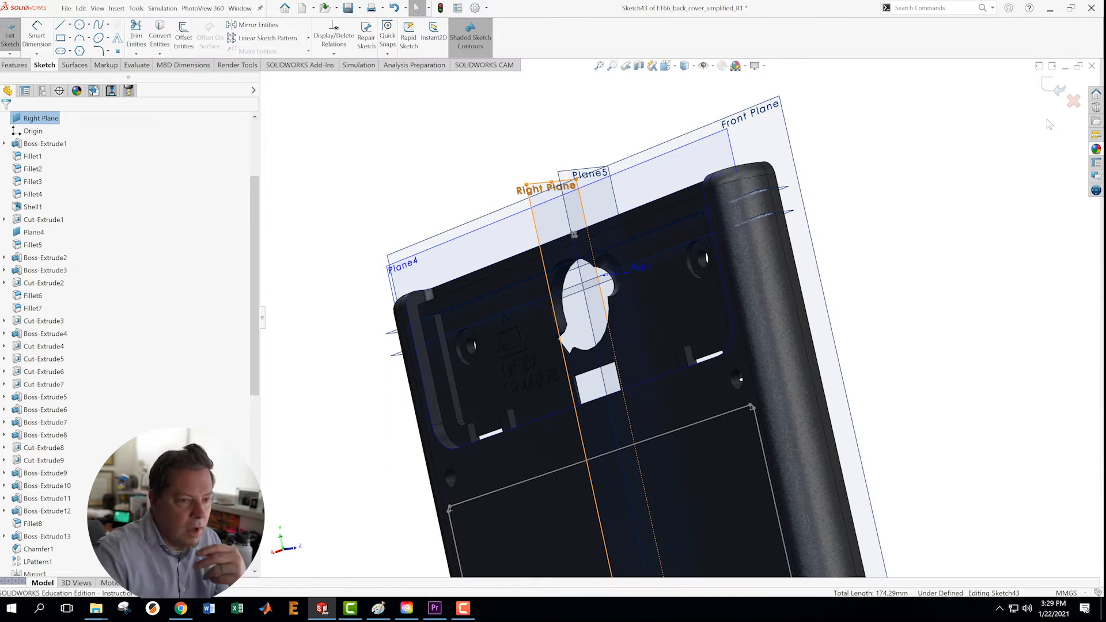
click(1073, 102)
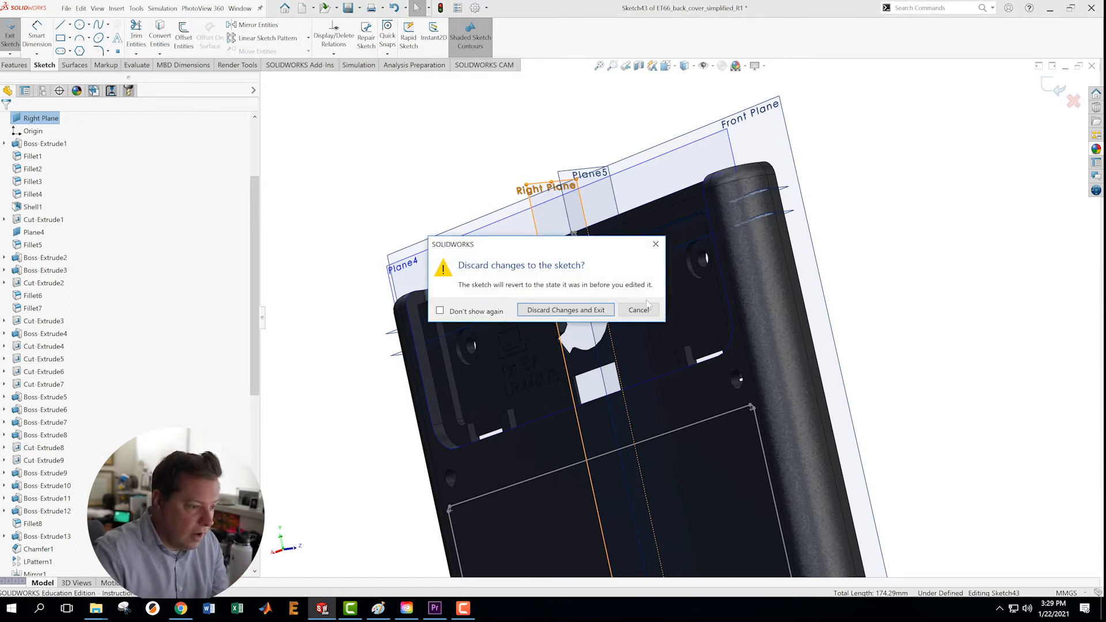
click(586, 312)
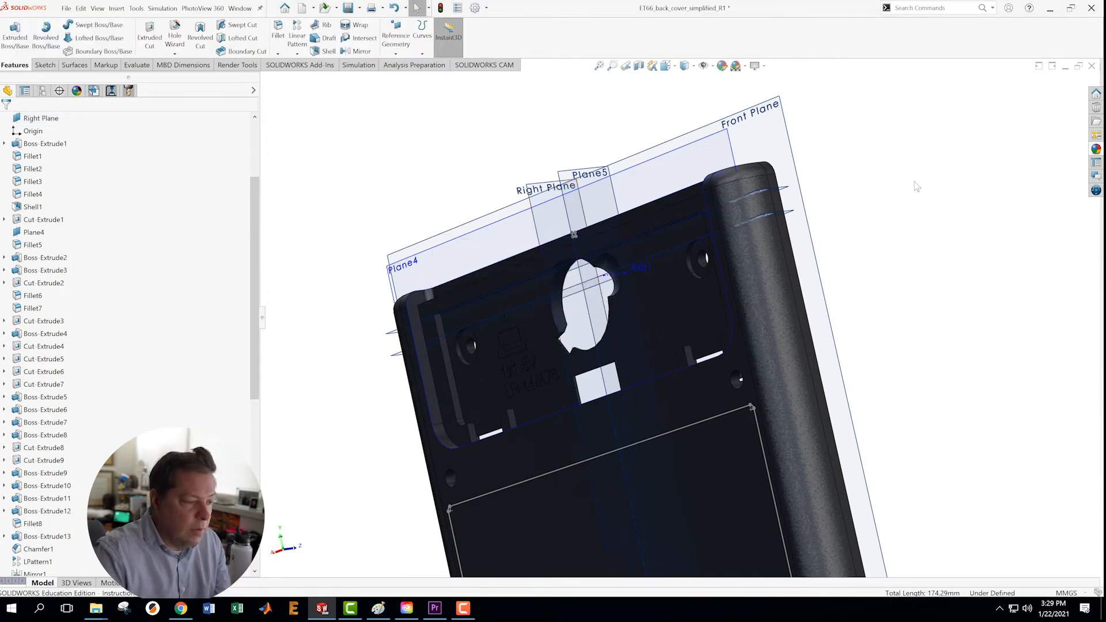
- Create a section view of the cover at the Right Plane with no offset, and hide all reference geometry
click(537, 194)
click(640, 66)
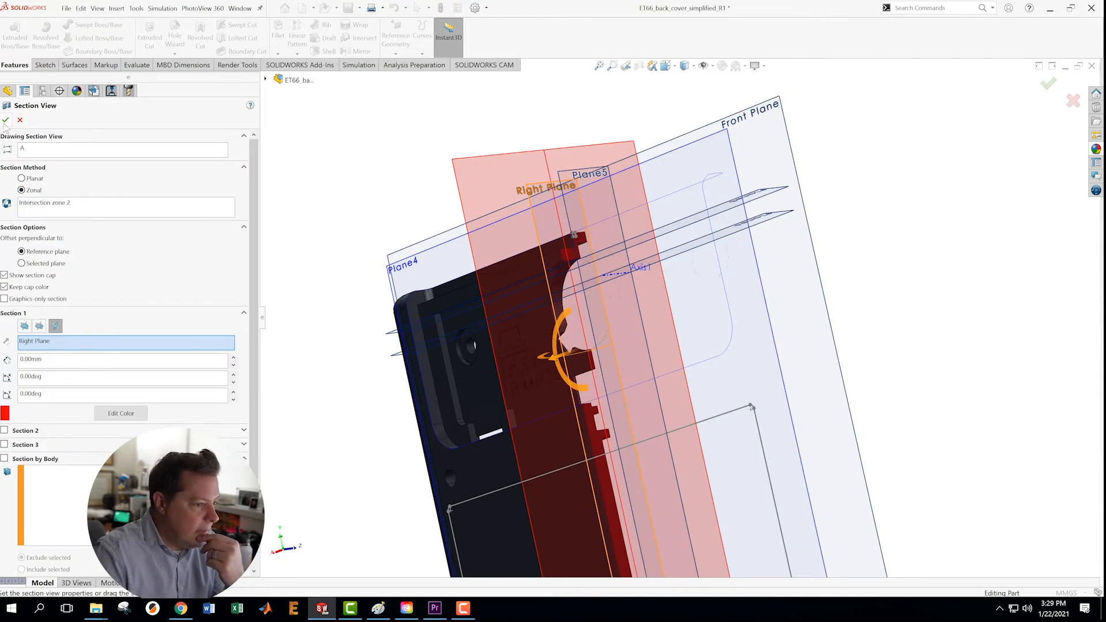
click(5, 120)
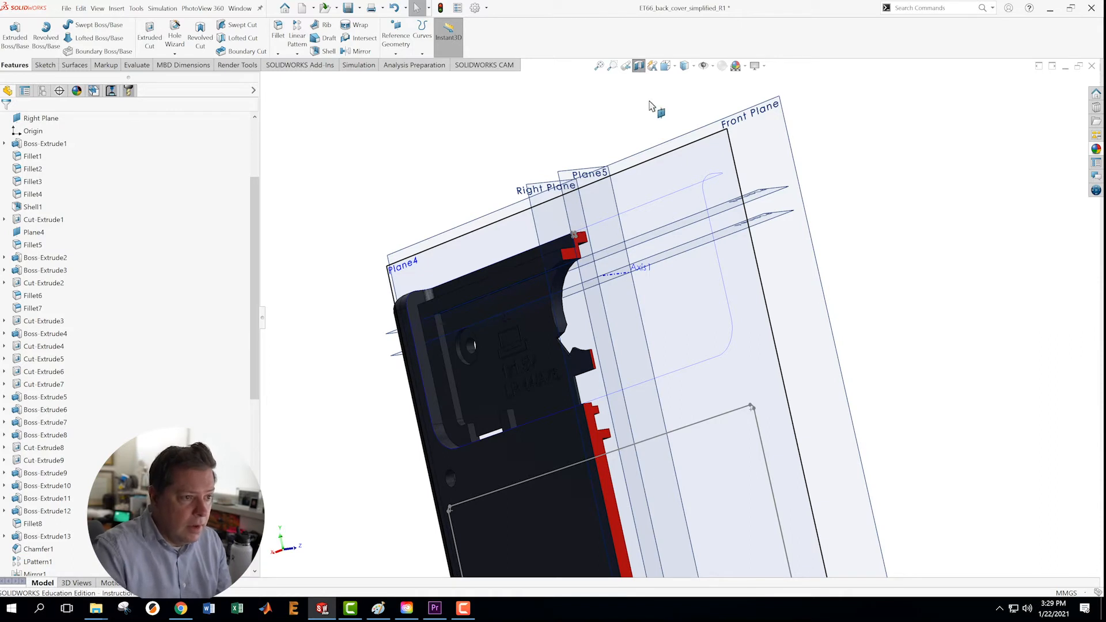
click(703, 65)
- Examine the cut profile at the lower edge of the battery door opening in the section view
mouse_move(726, 434)
middle_down()
mouse_move(651, 370)
mouse_move(623, 461)
mouse_move(707, 496)
mouse_move(629, 366)
mouse_move(715, 420)
middle_up()
scroll(943, 496, up, 7)
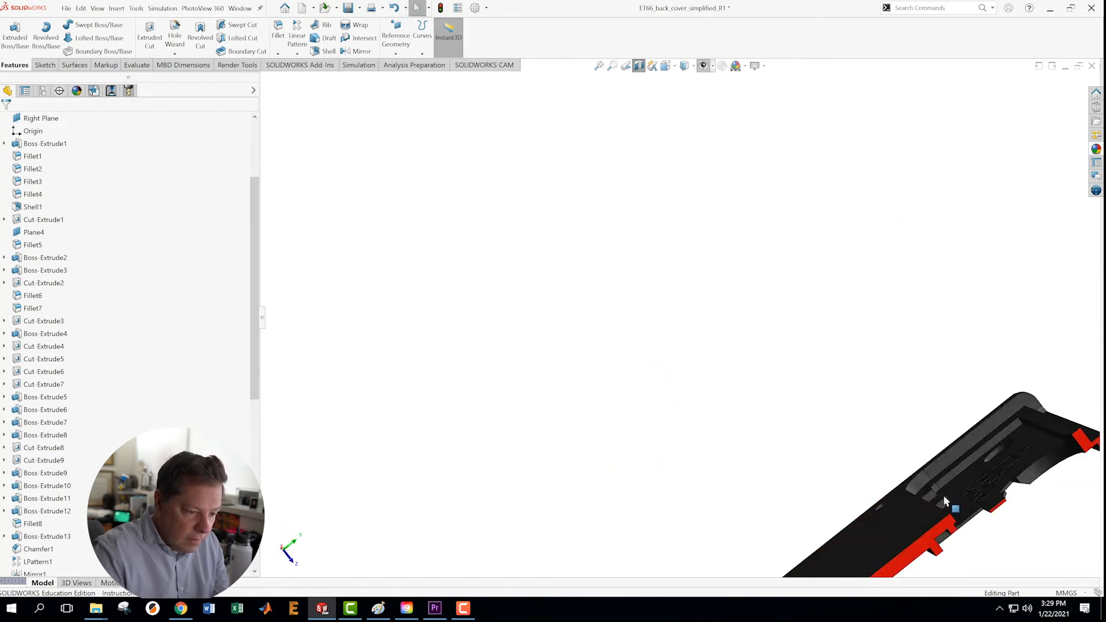
scroll(725, 358, down, 8)
middle_drag(792, 330, 797, 393)
scroll(797, 393, down, 6)
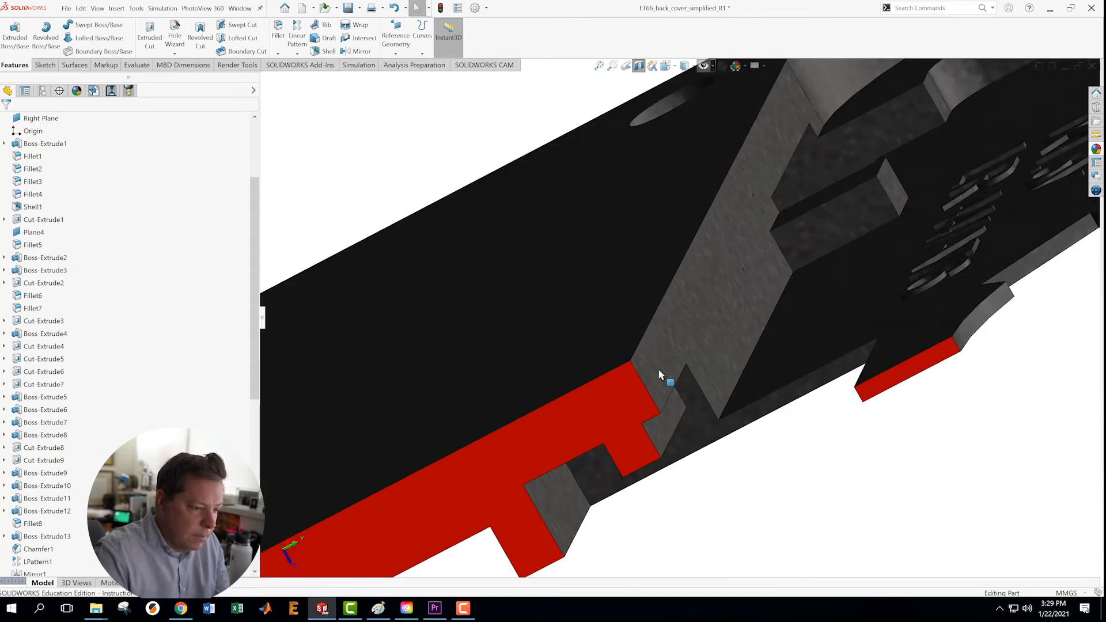
scroll(658, 370, up, 5)
middle_drag(703, 449, 713, 456)
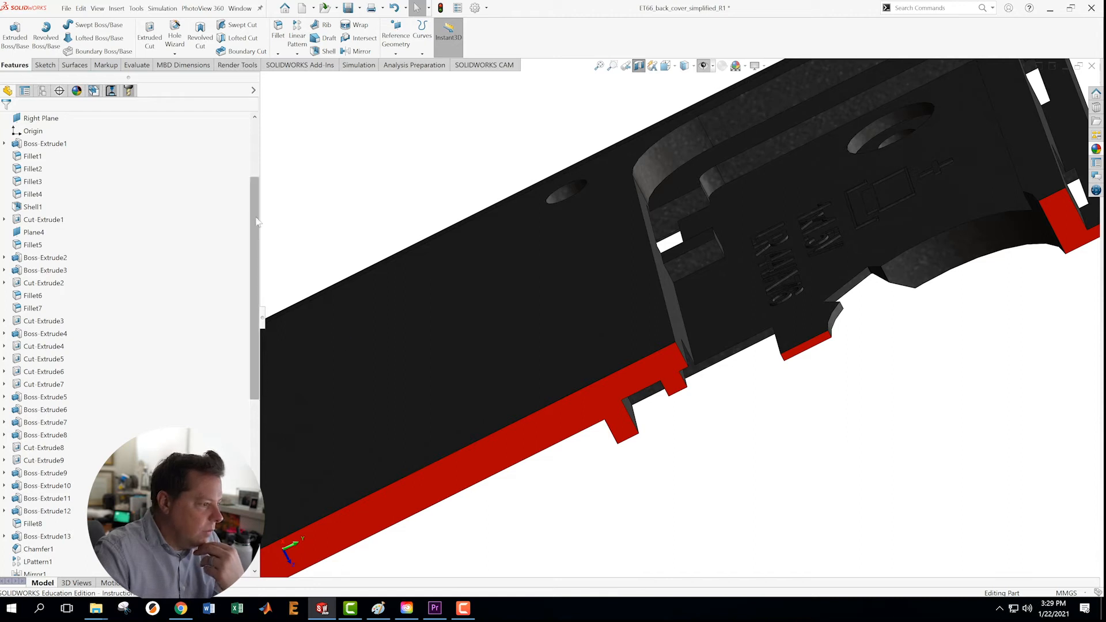
- Start a new sketch on the Right Plane
drag(262, 320, 247, 321)
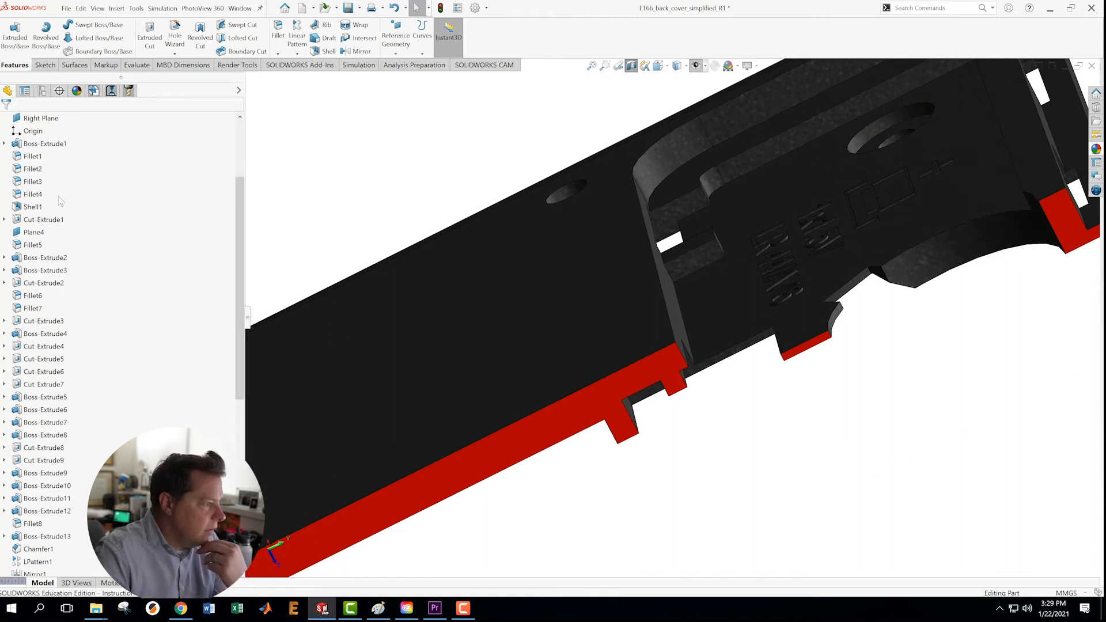
scroll(49, 189, down, 9)
scroll(41, 191, up, 10)
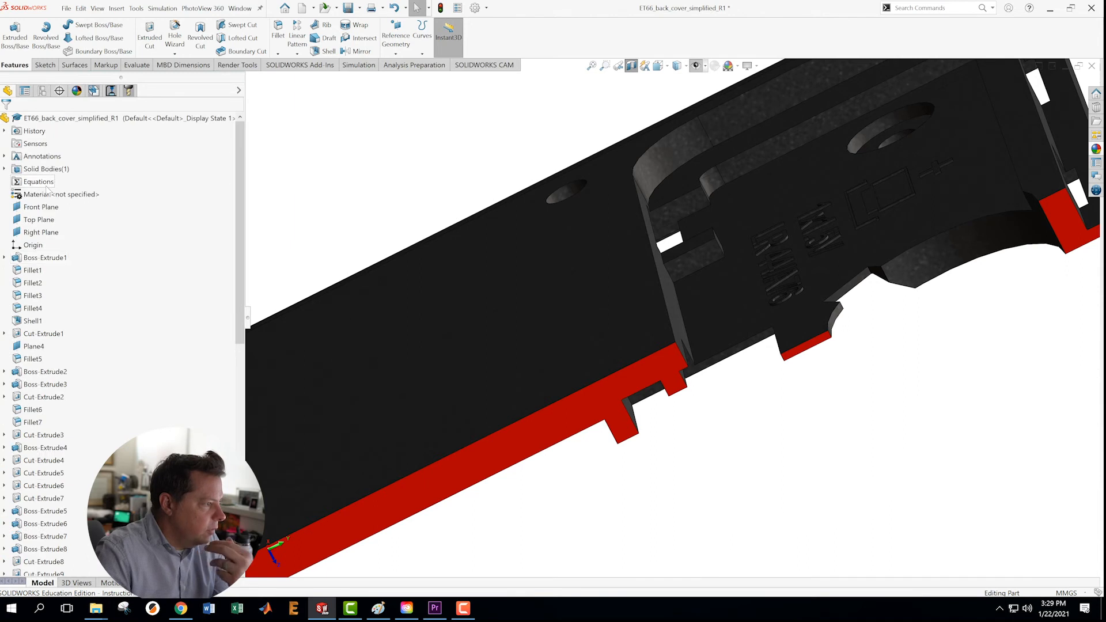
right_click(32, 233)
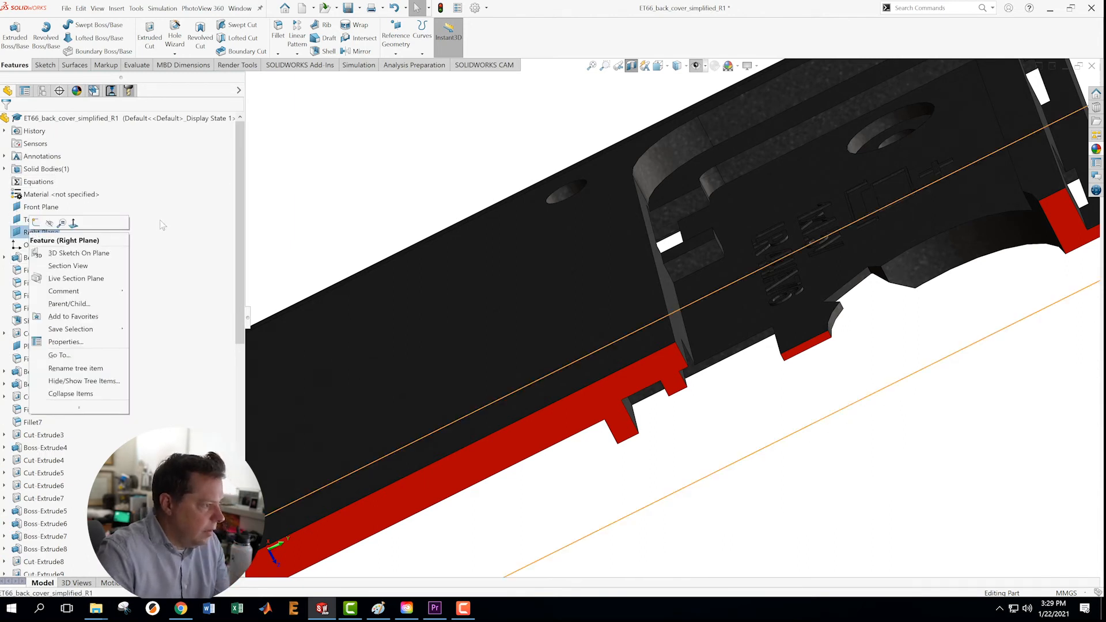
click(52, 233)
right_click(38, 236)
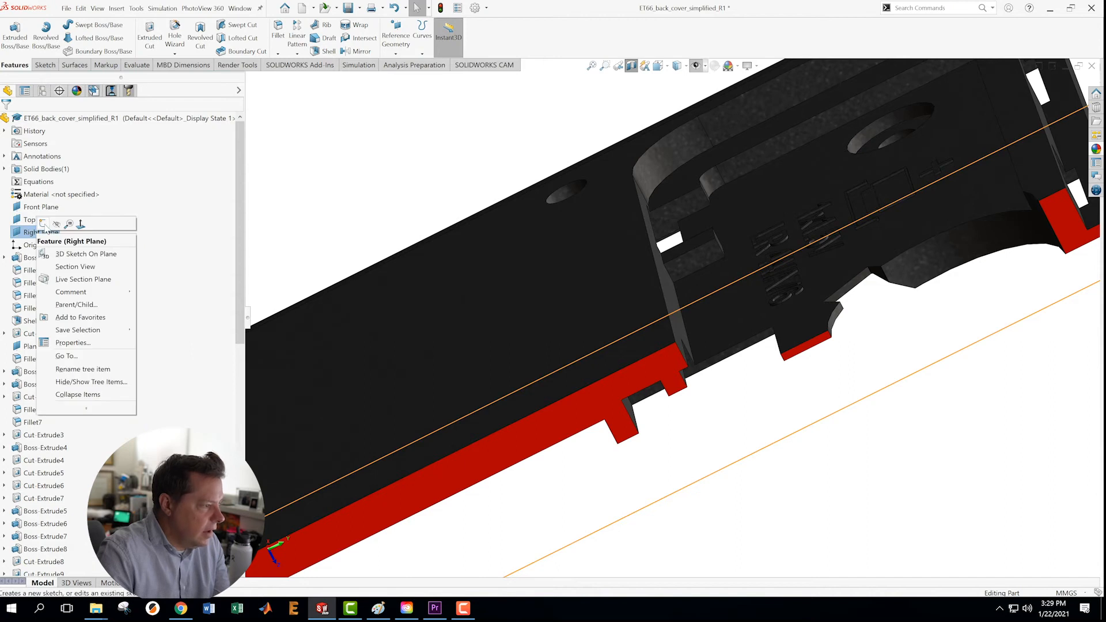
click(44, 224)
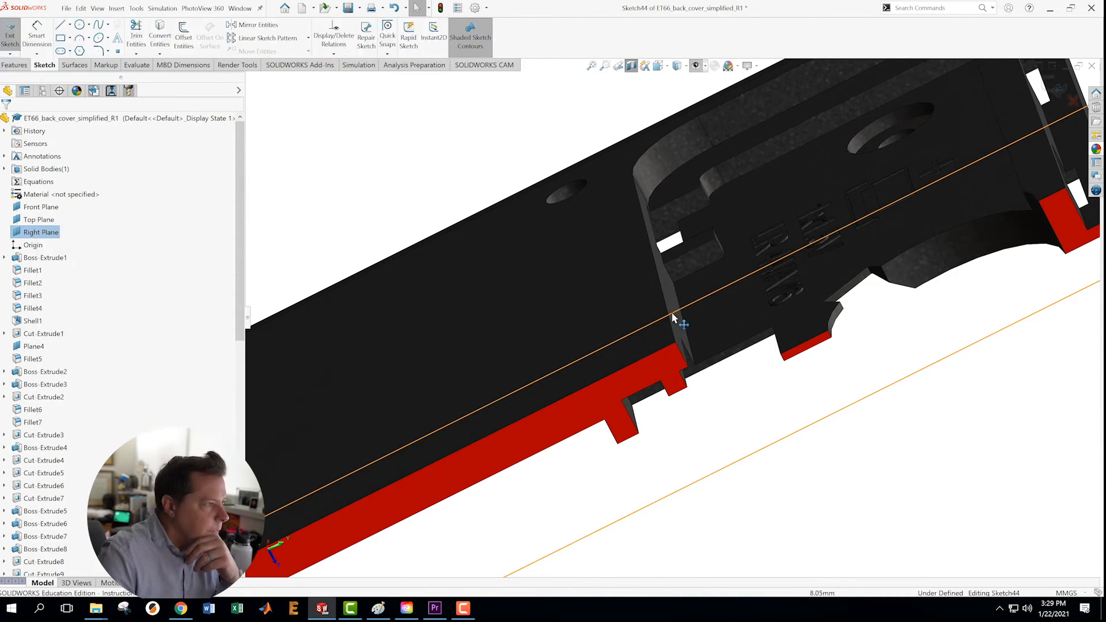
- Orient the view normal to the active sketch, flipped to face the sectioned side of the cover
click(61, 38)
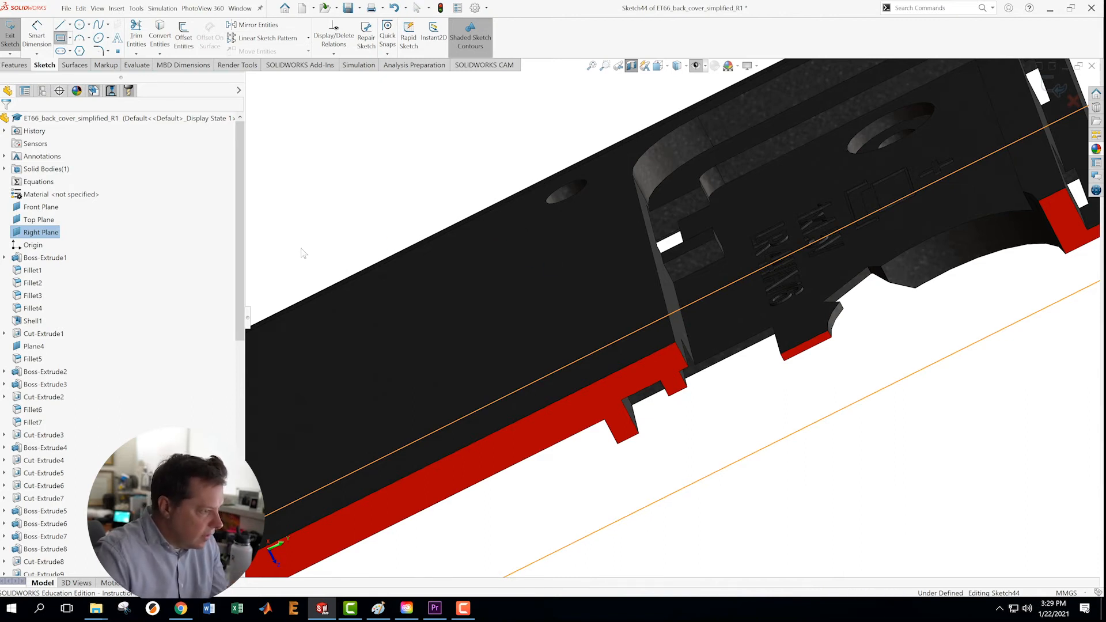
key(Escape)
drag(239, 242, 239, 470)
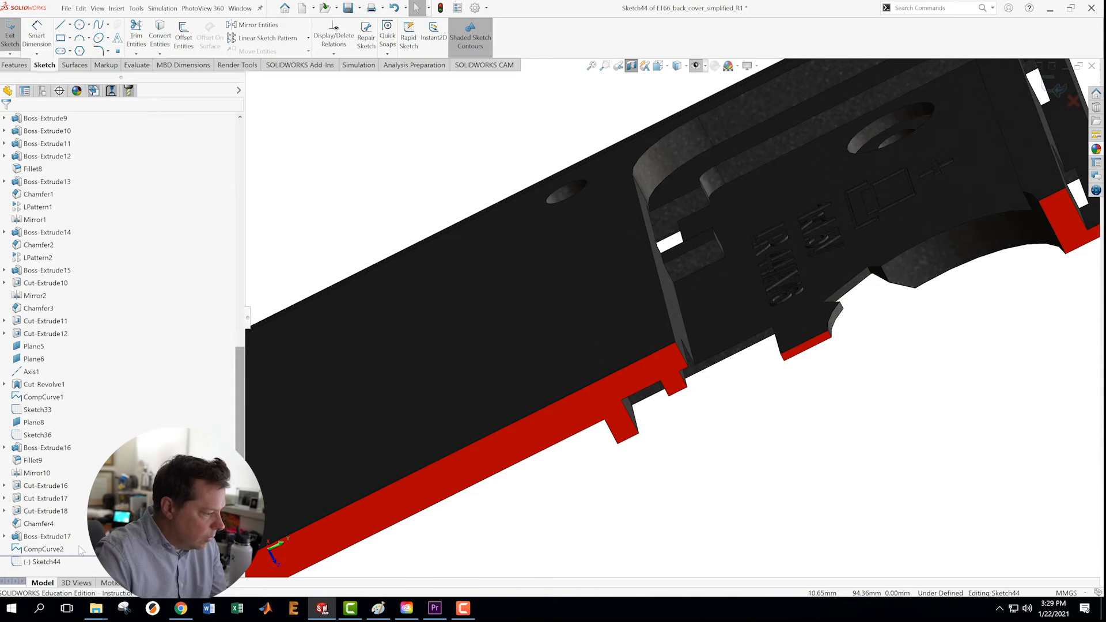
right_click(46, 563)
click(63, 445)
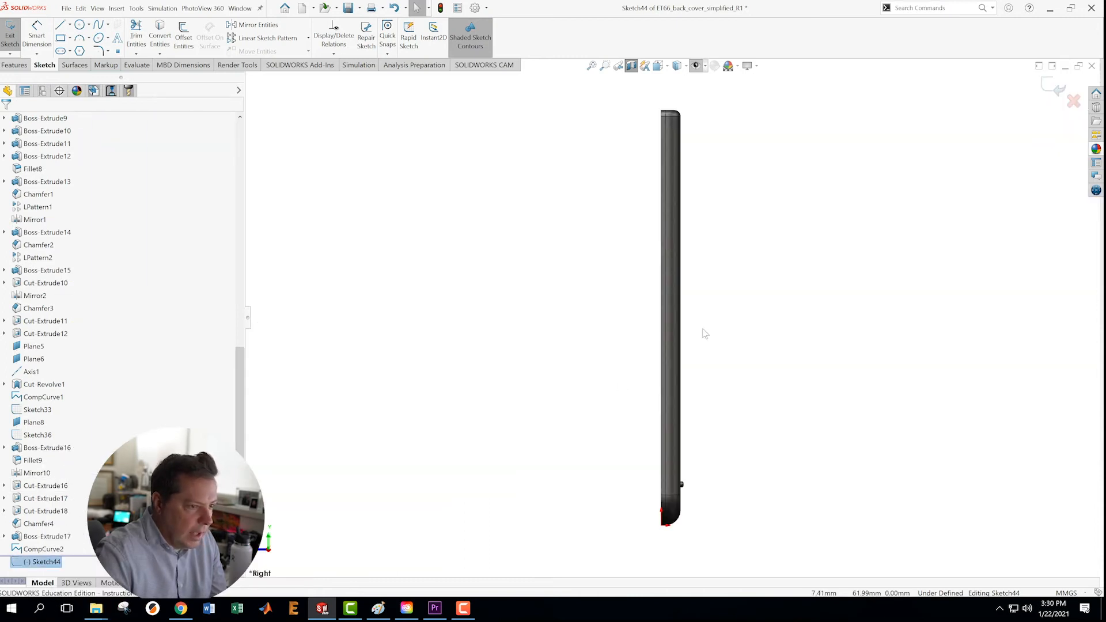
scroll(669, 231, down, 1)
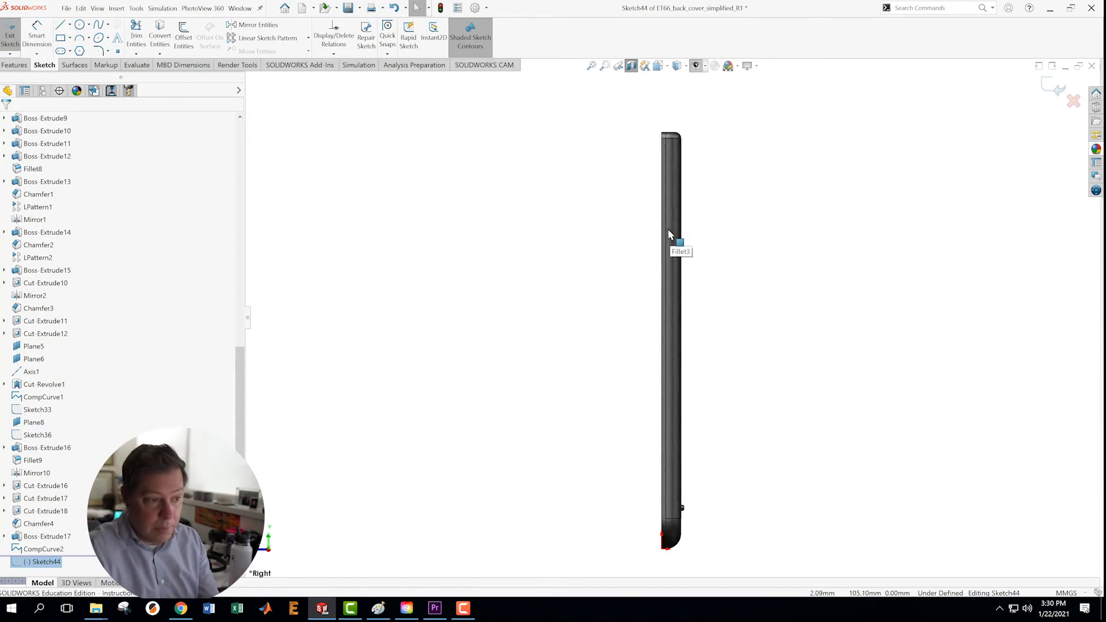
right_click(51, 567)
click(70, 443)
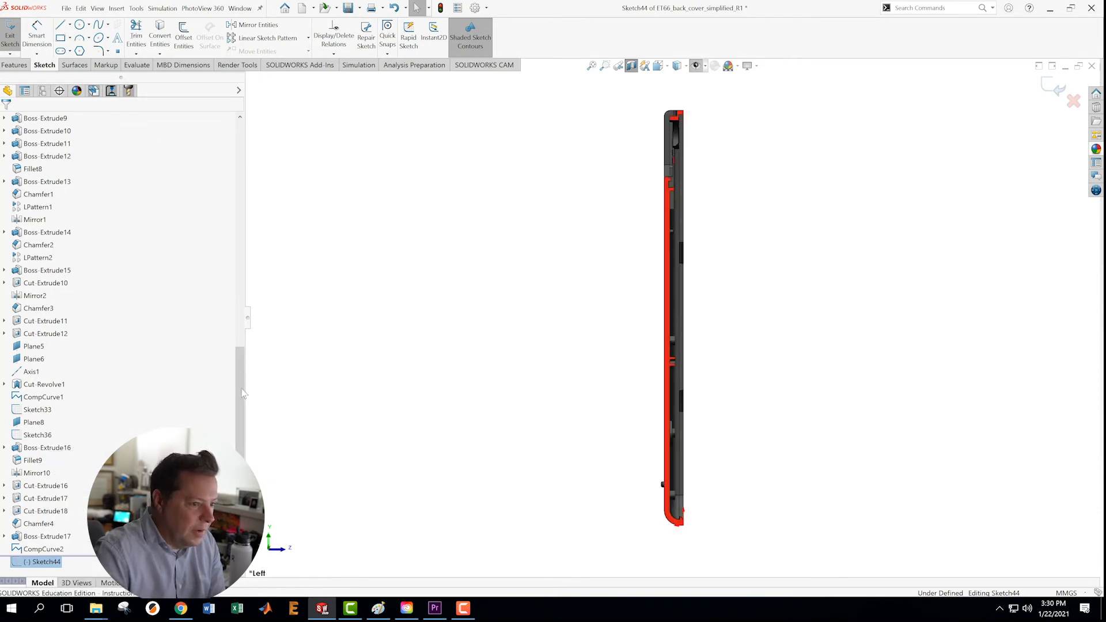
scroll(688, 153, down, 8)
scroll(648, 248, down, 5)
scroll(692, 230, up, 7)
scroll(668, 224, up, 4)
middle_drag(653, 271, 689, 271)
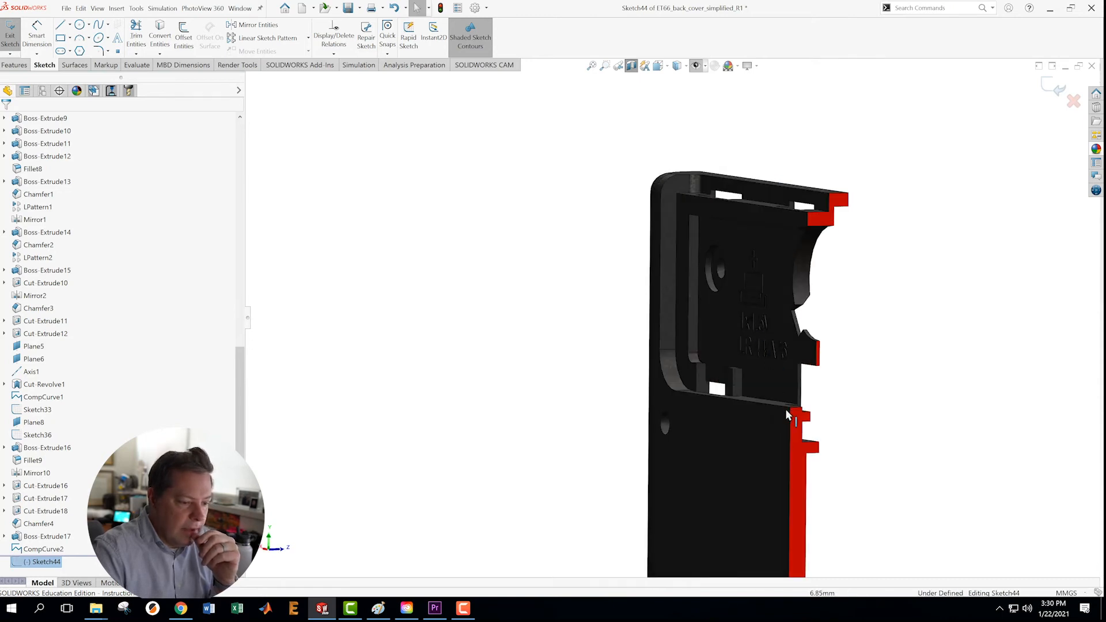
right_click(55, 563)
click(63, 443)
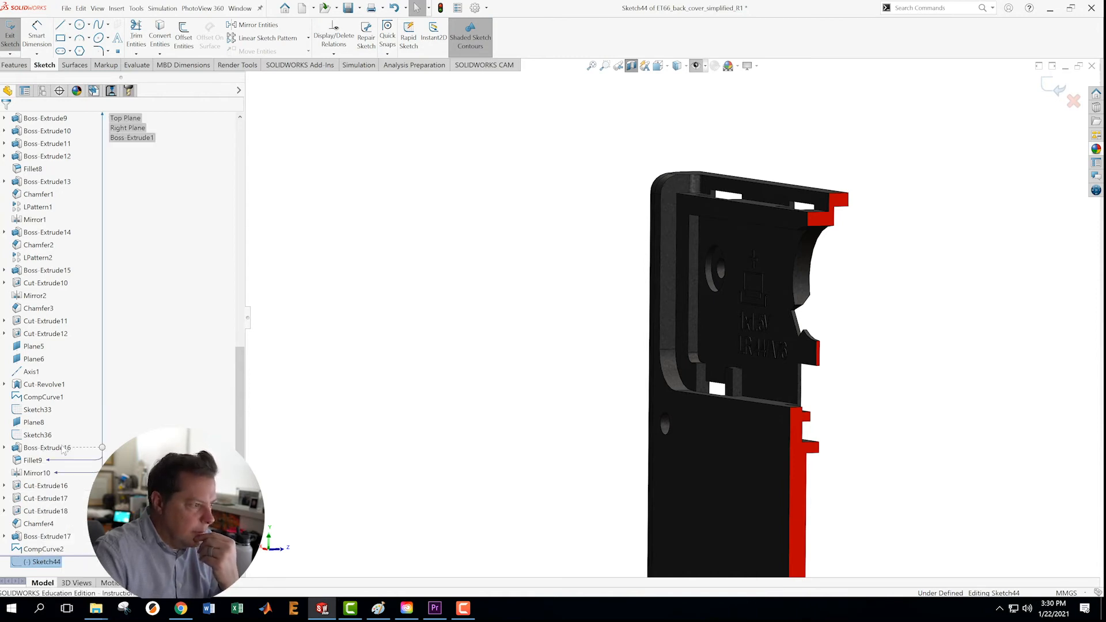
key(ctrl+4)
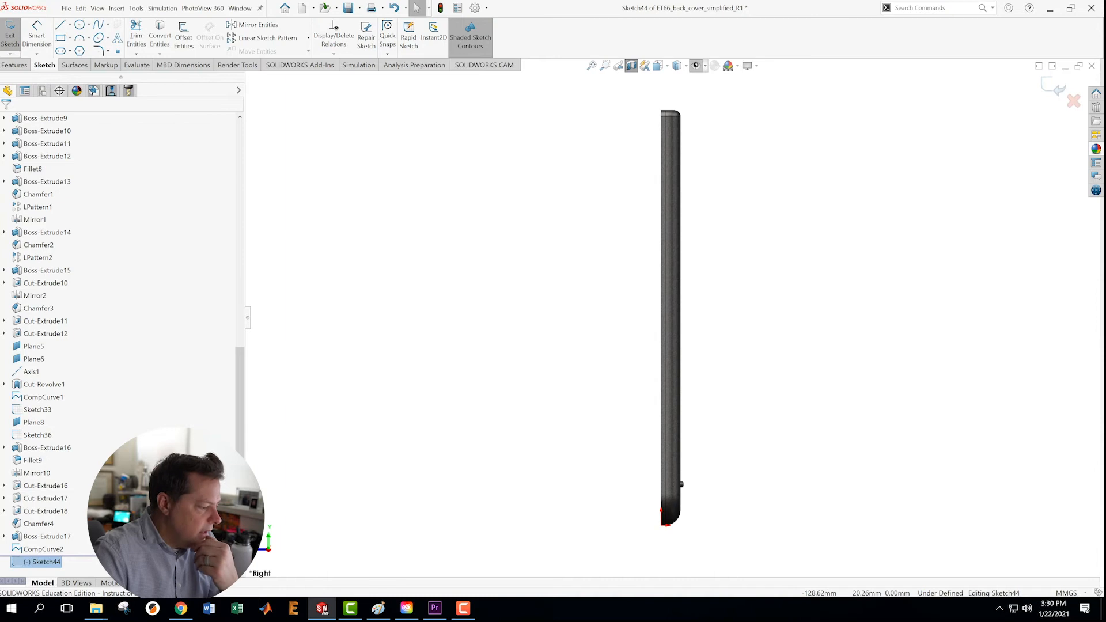
right_click(49, 562)
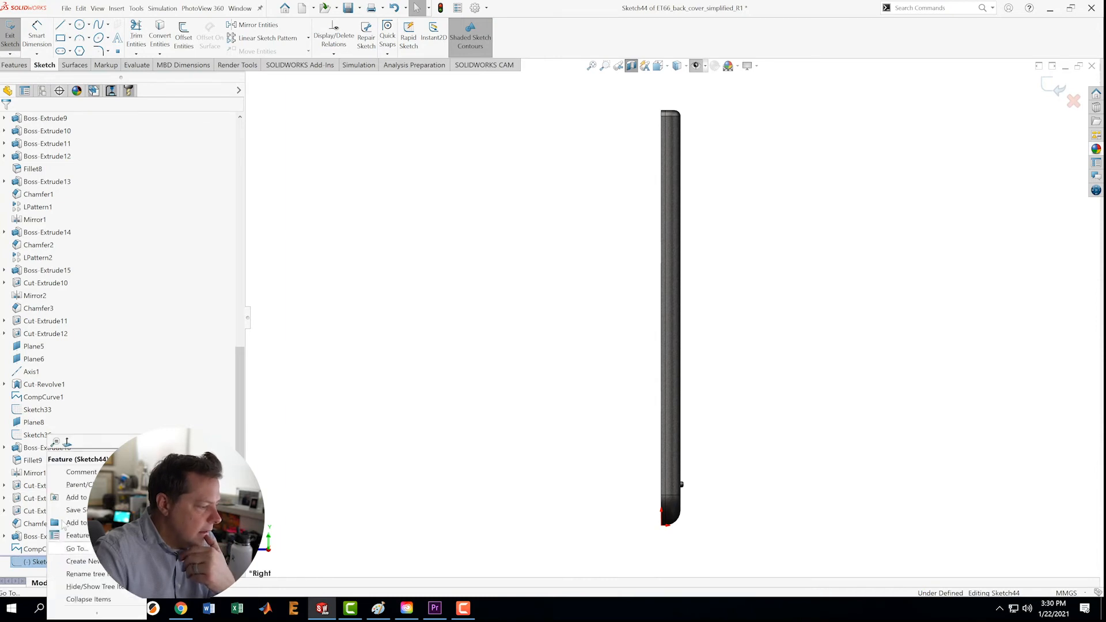
click(66, 442)
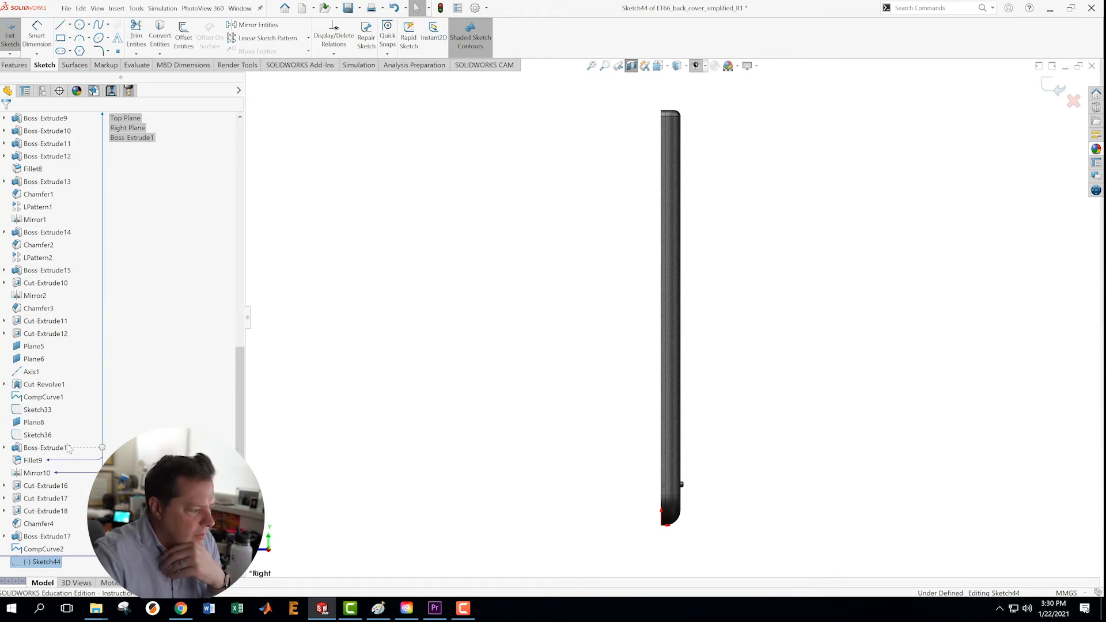
- In the Left view, sketch a corner rectangle on the cut wall from its outer face up to the battery door opening's lower edge
key(ctrl+3)
scroll(749, 149, down, 10)
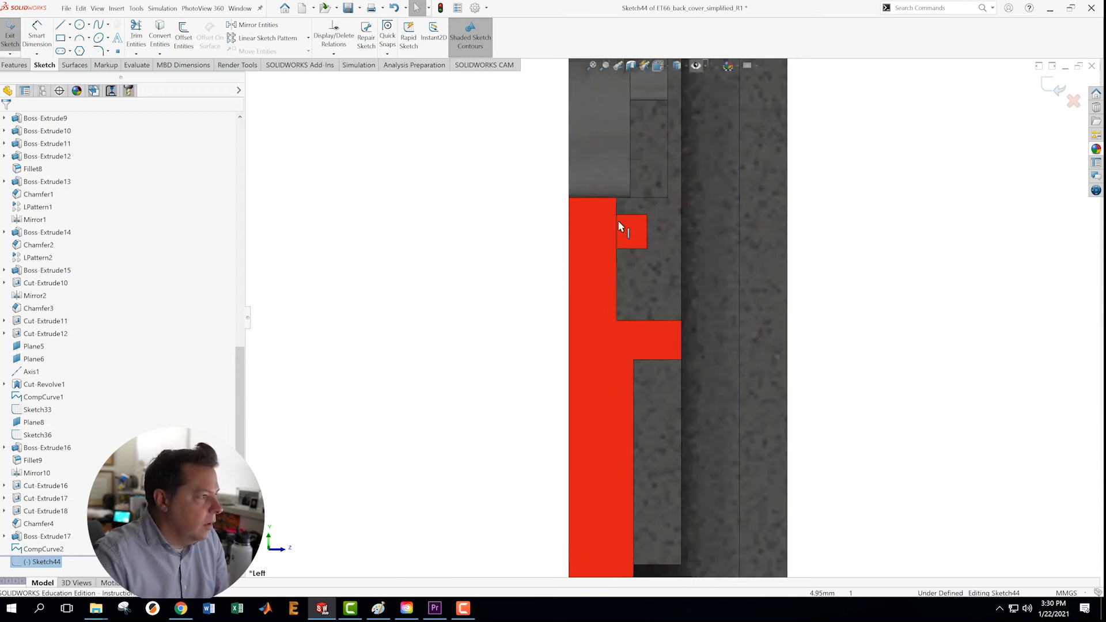
click(61, 37)
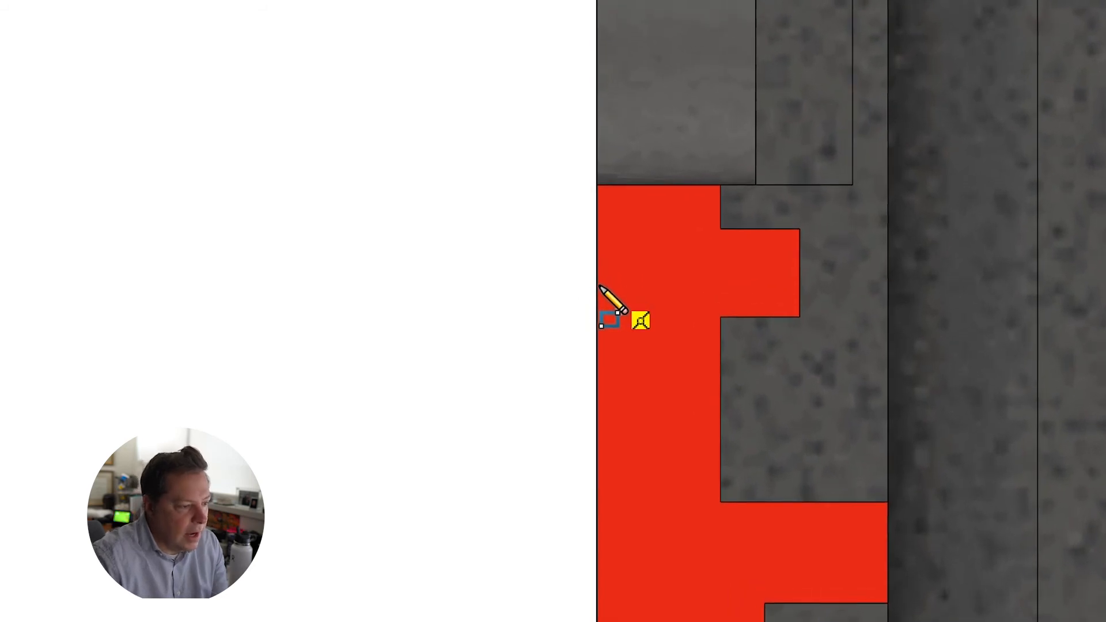
click(599, 290)
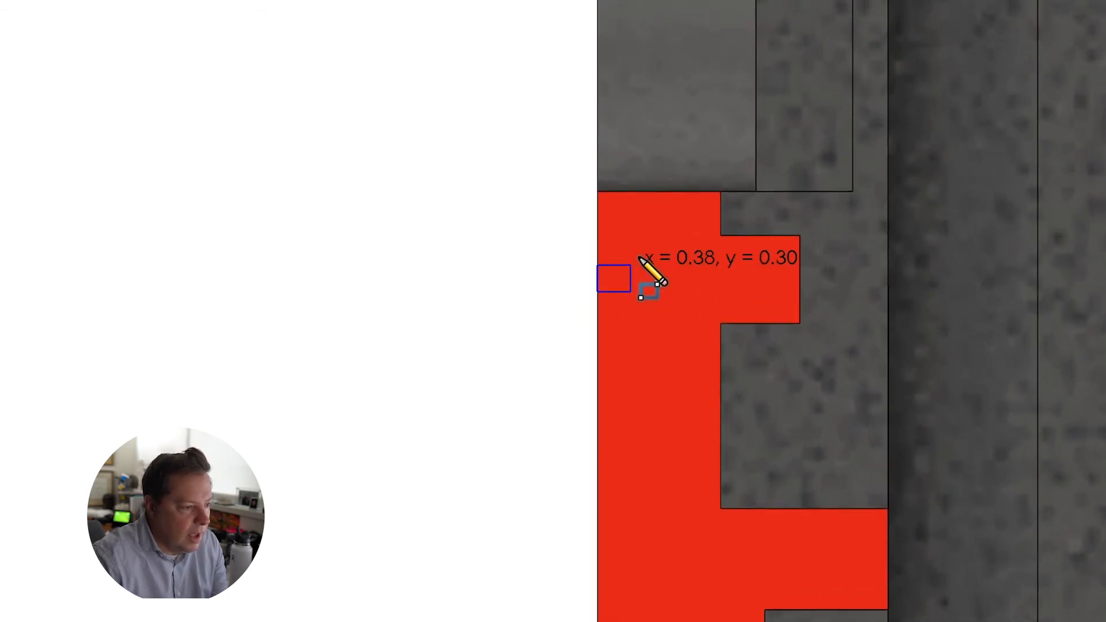
click(673, 197)
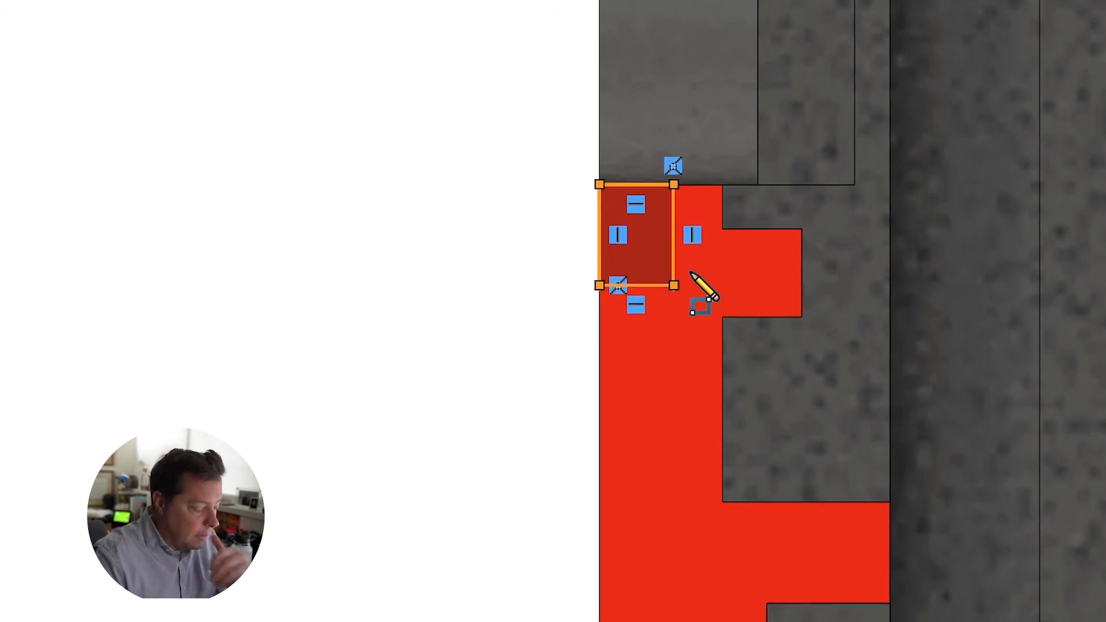
key(s)
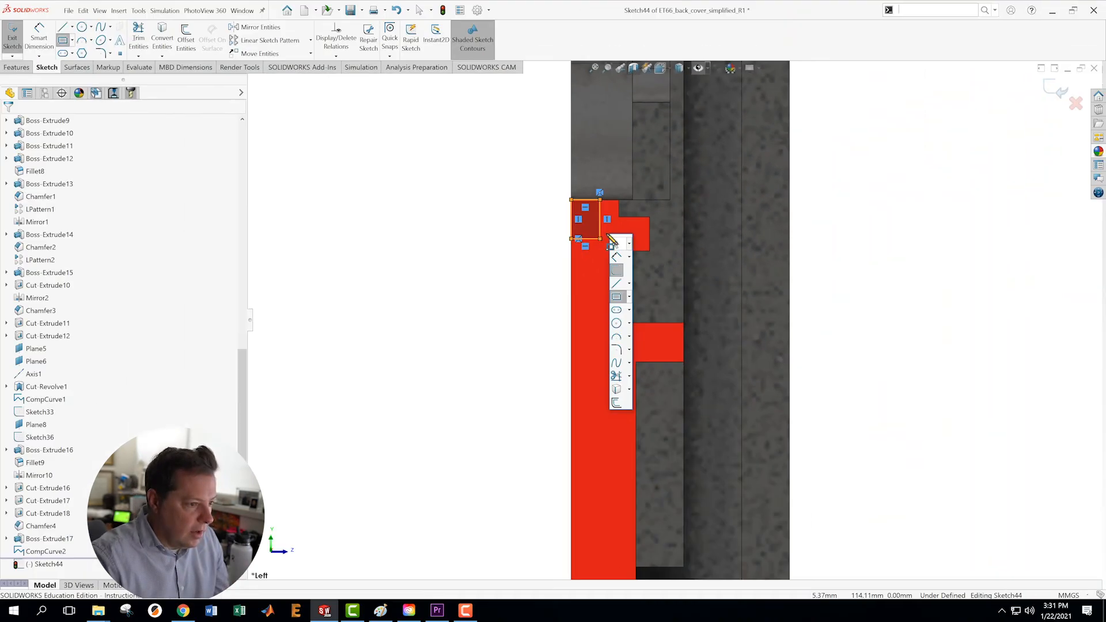
- Dimension the rectangle at the opening's lower edge to 0.50 mm high and 0.50 mm wide, and exit the sketch
click(617, 257)
click(600, 223)
click(875, 217)
text(.5)
key(Return)
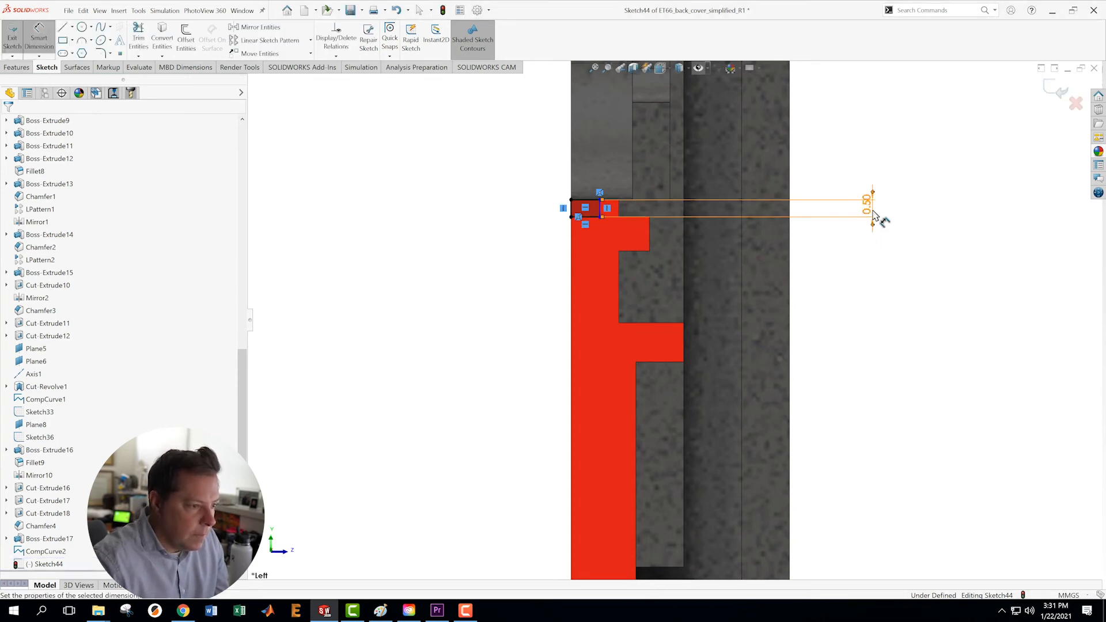
click(585, 200)
click(522, 153)
text(.5)
key(Return)
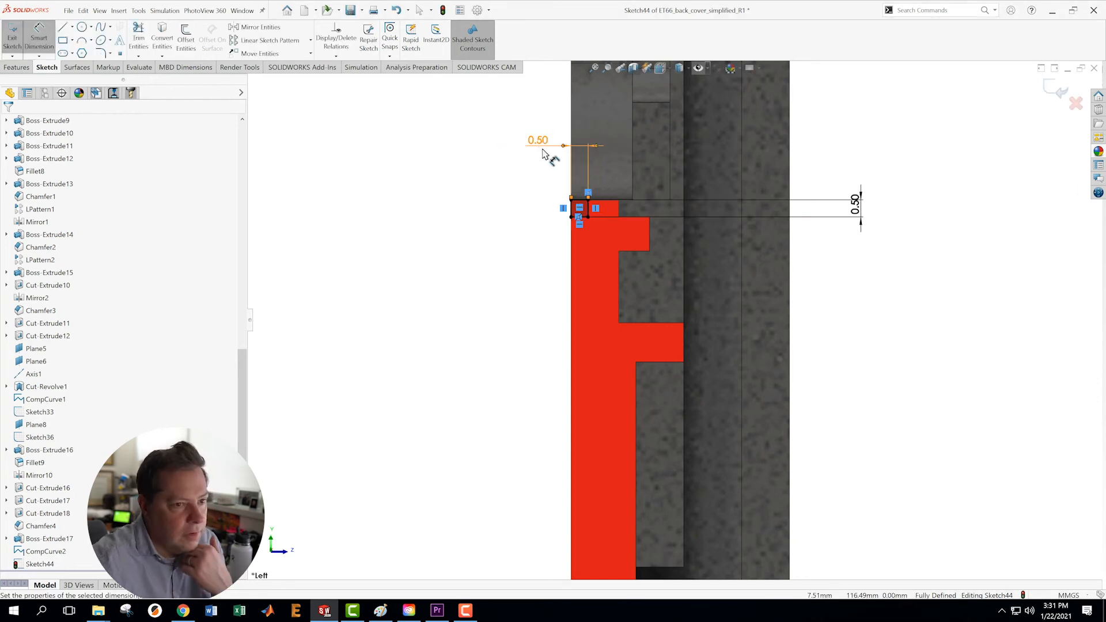
click(1066, 93)
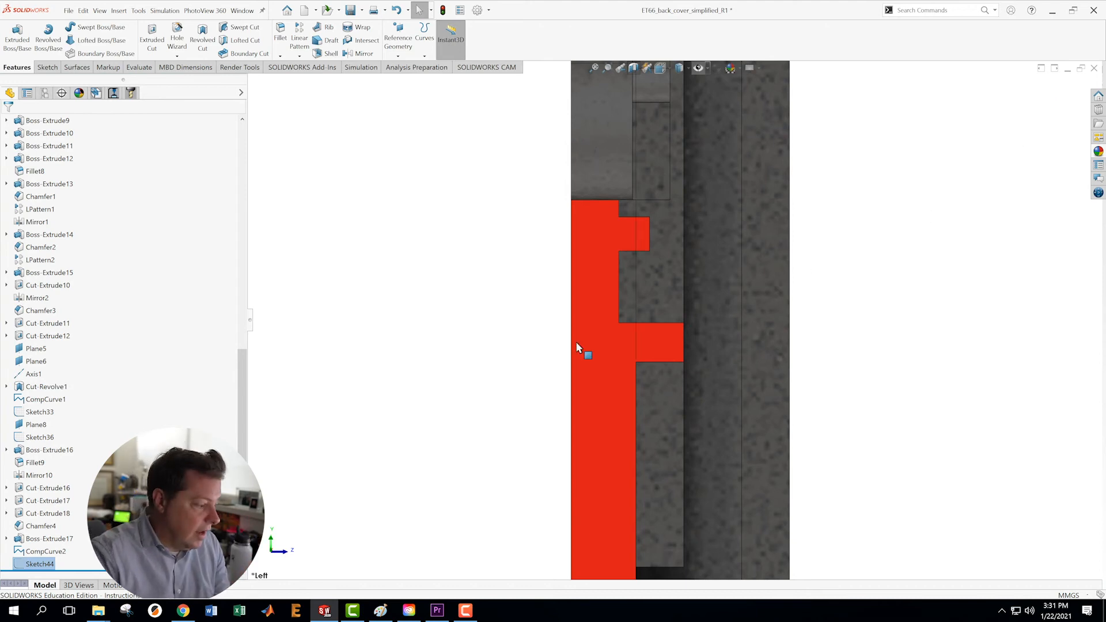
- Create a swept cut using the square profile Sketch44 and the composite curve CompCurve2 as the path
scroll(613, 209, down, 5)
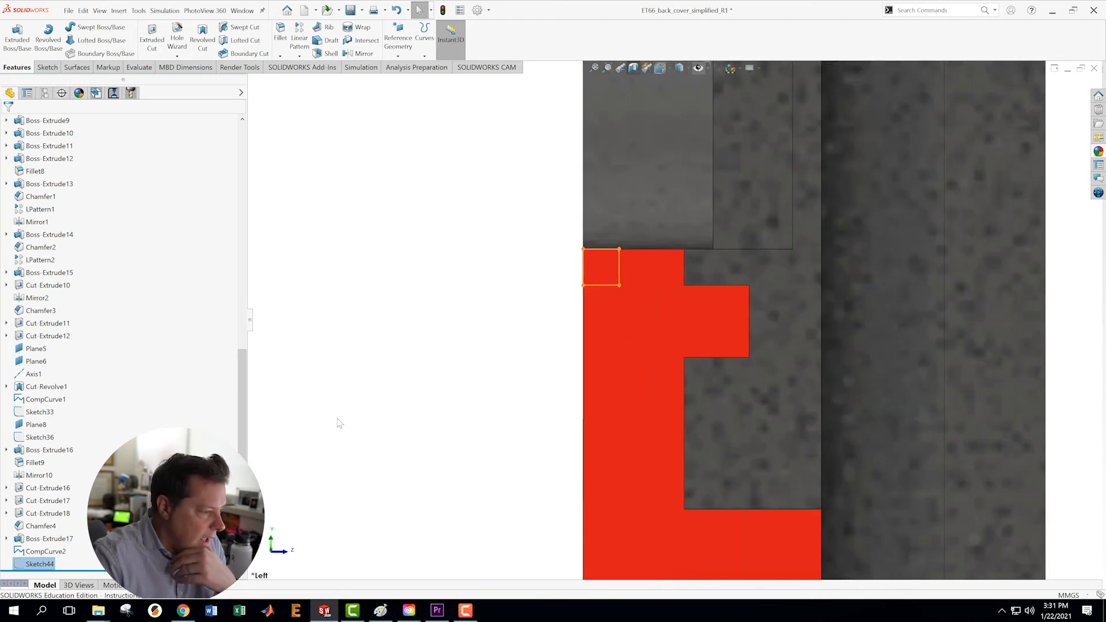
key(z)
mouse_move(53, 561)
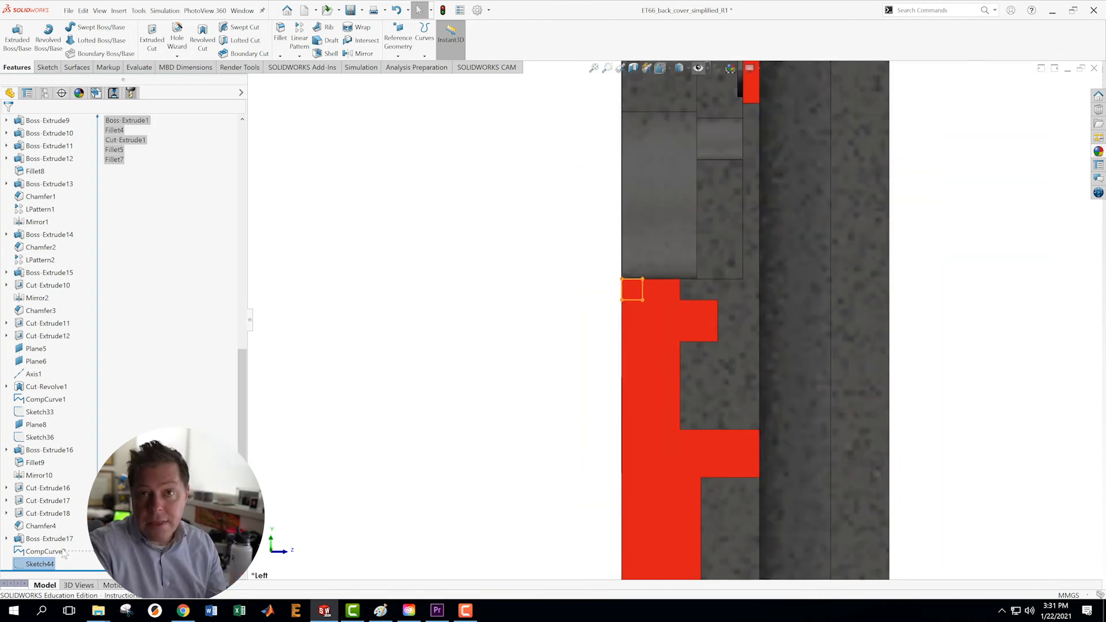
mouse_move(48, 529)
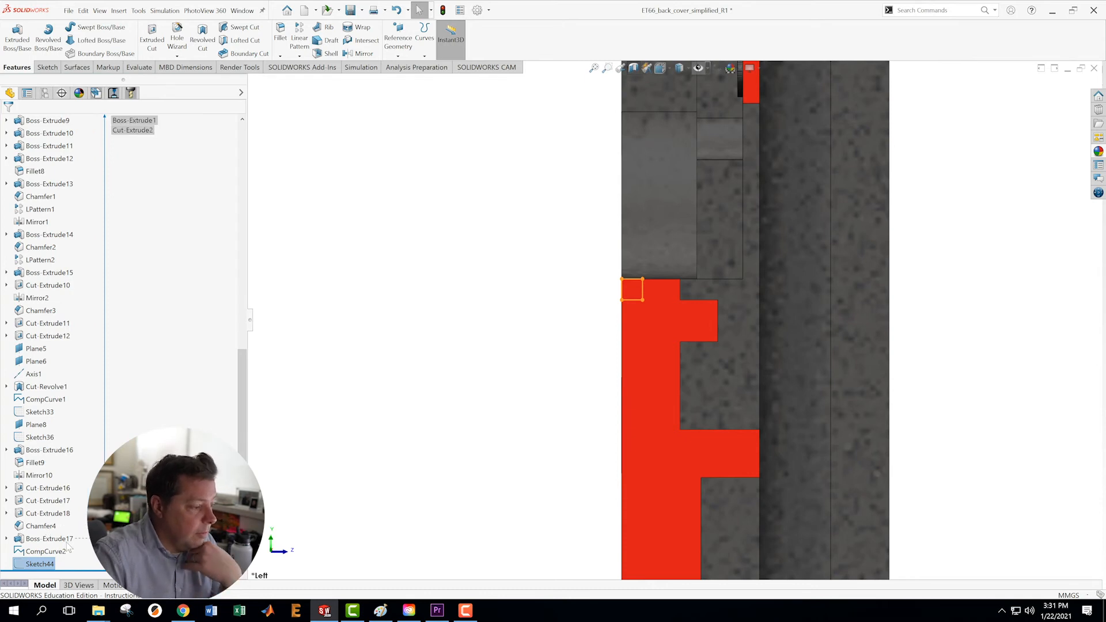
click(297, 393)
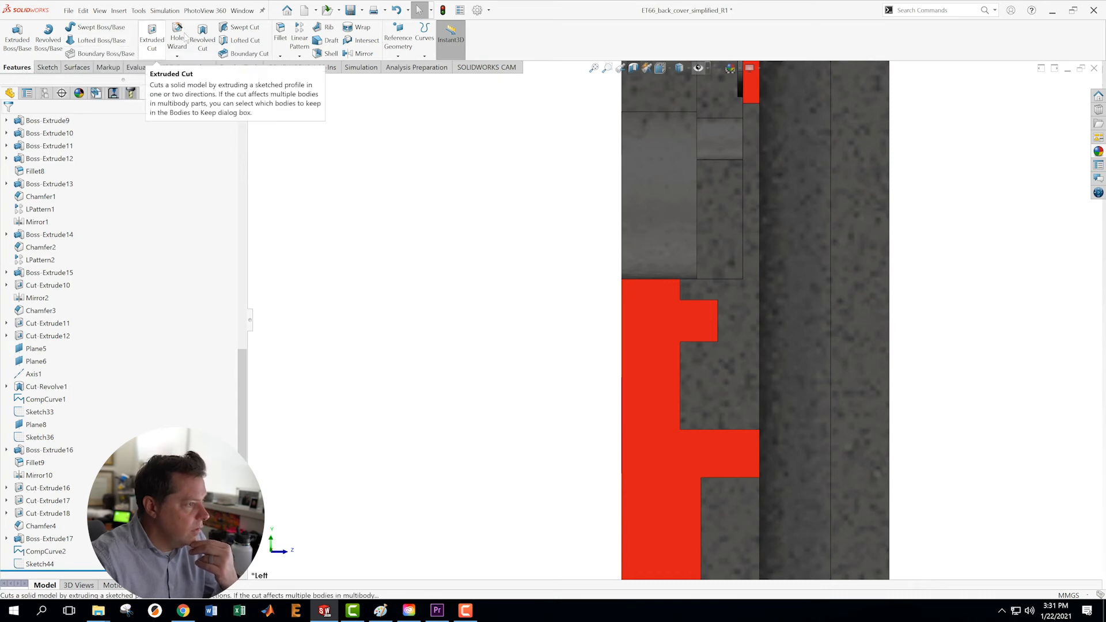
click(238, 27)
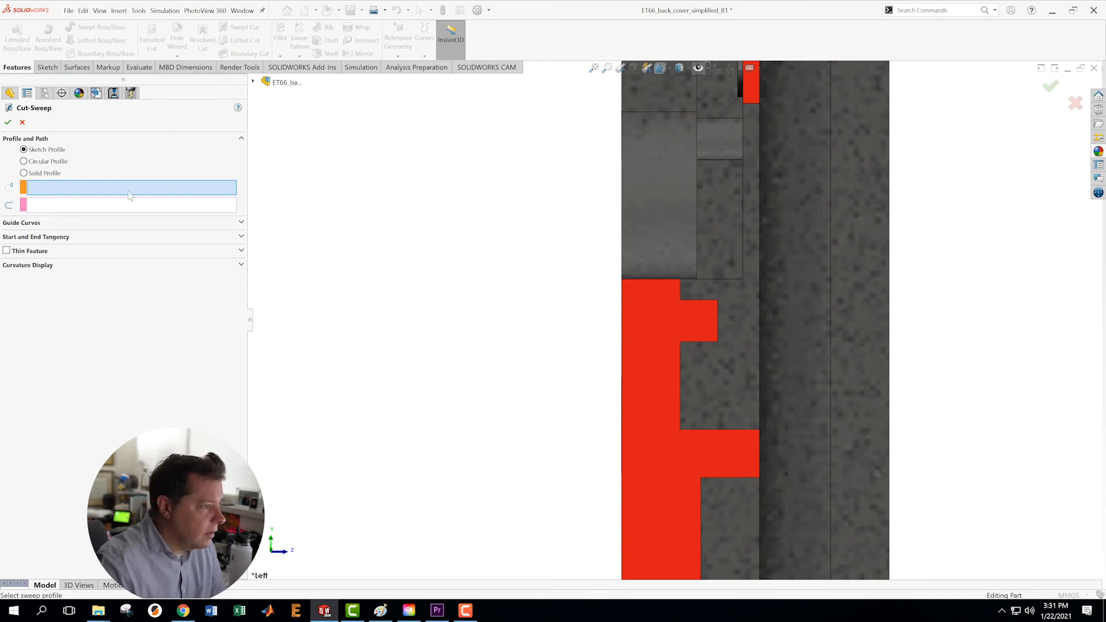
click(253, 82)
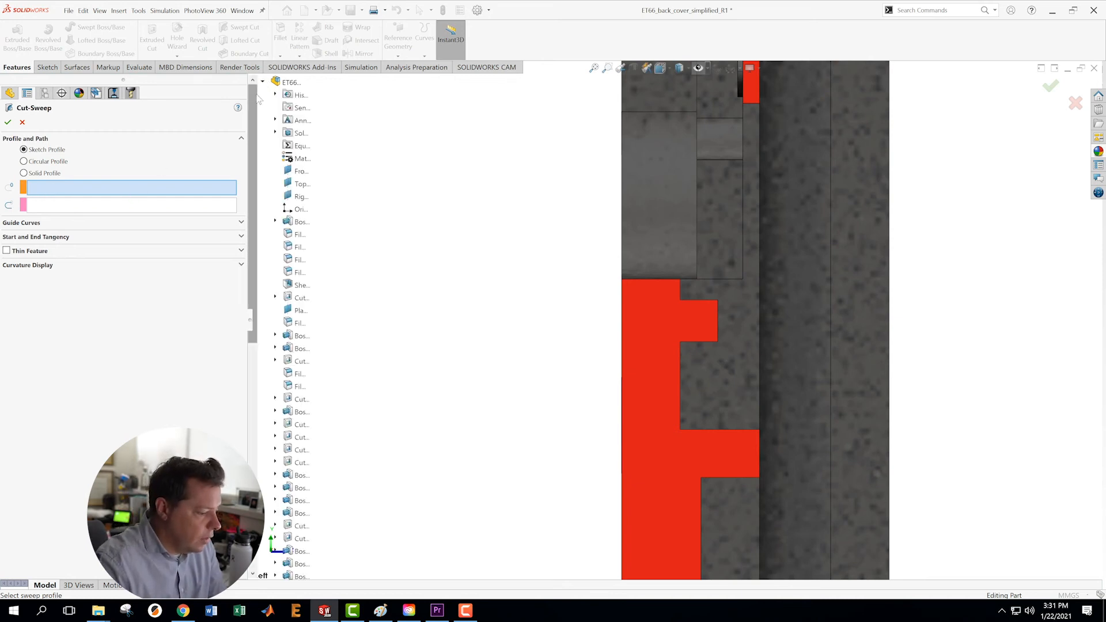
scroll(315, 541, down, 2)
scroll(315, 536, up, 3)
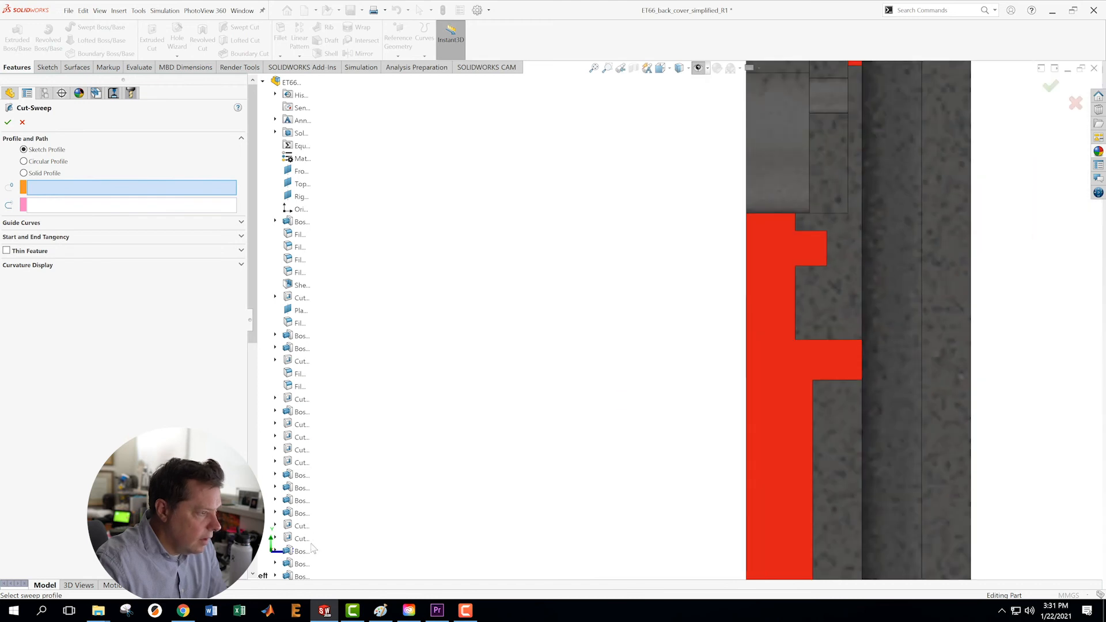
scroll(313, 542, down, 2)
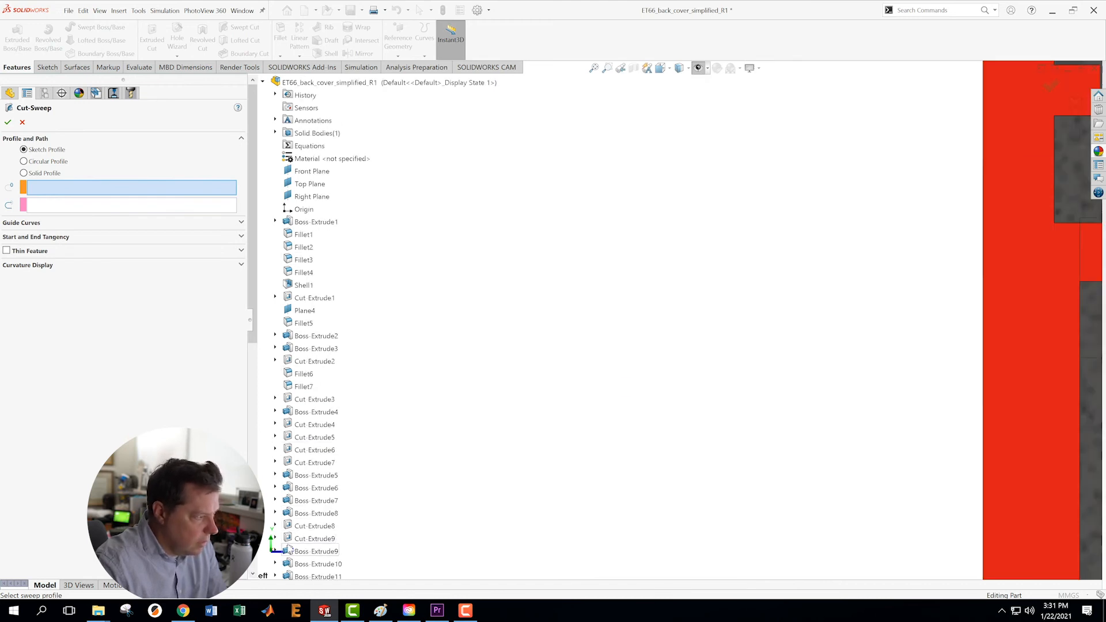
scroll(290, 548, down, 10)
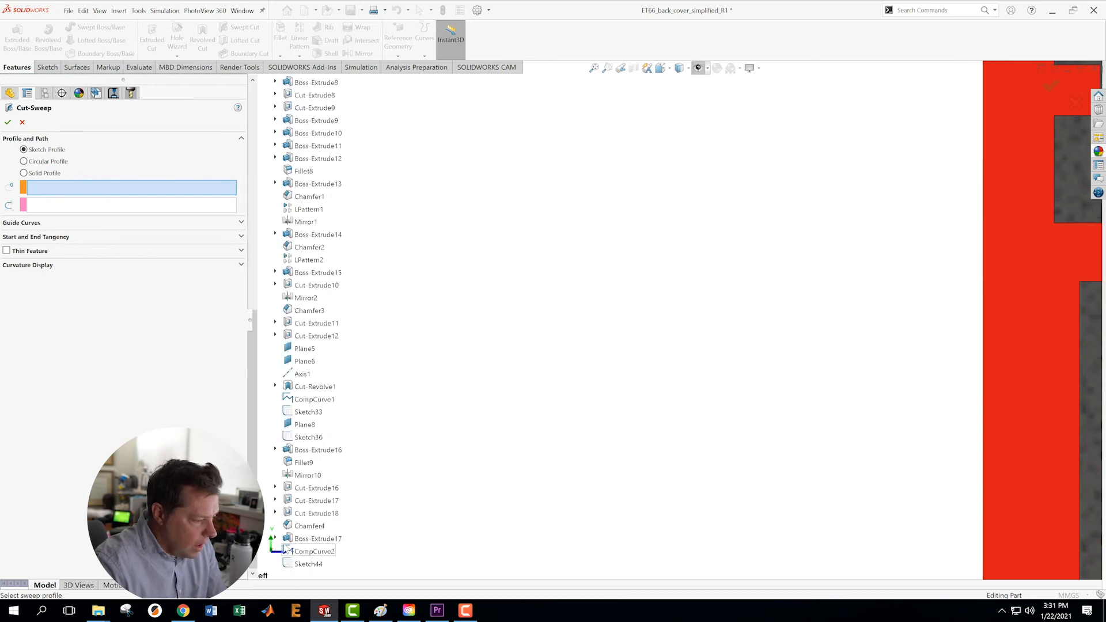
click(301, 568)
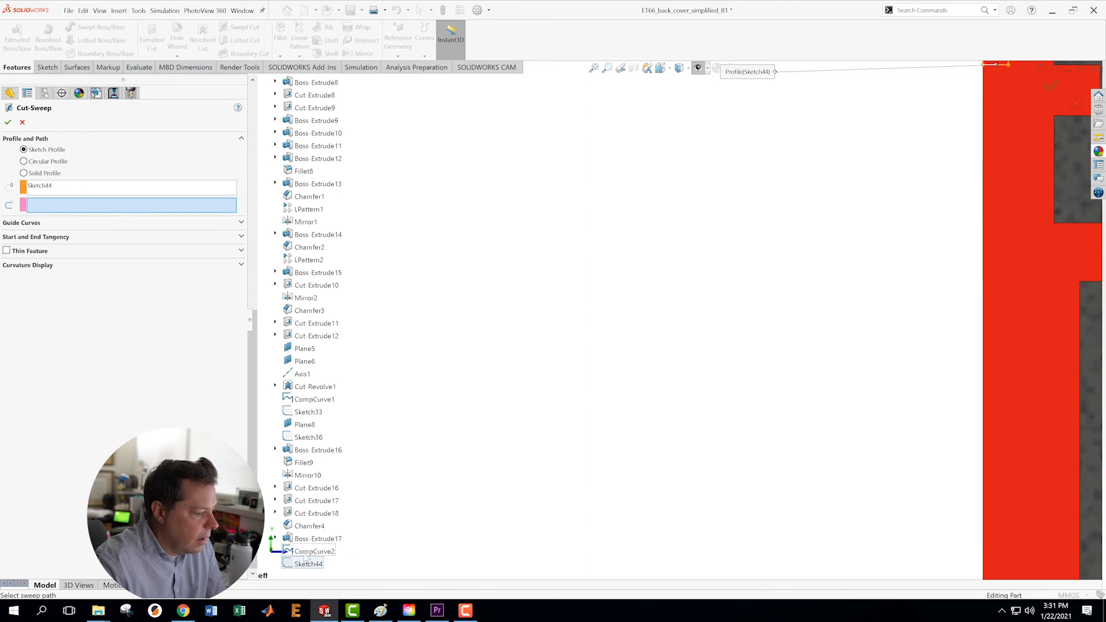
click(302, 551)
click(8, 123)
- Turn off the section view to show the whole back cover
middle_drag(778, 318, 708, 243)
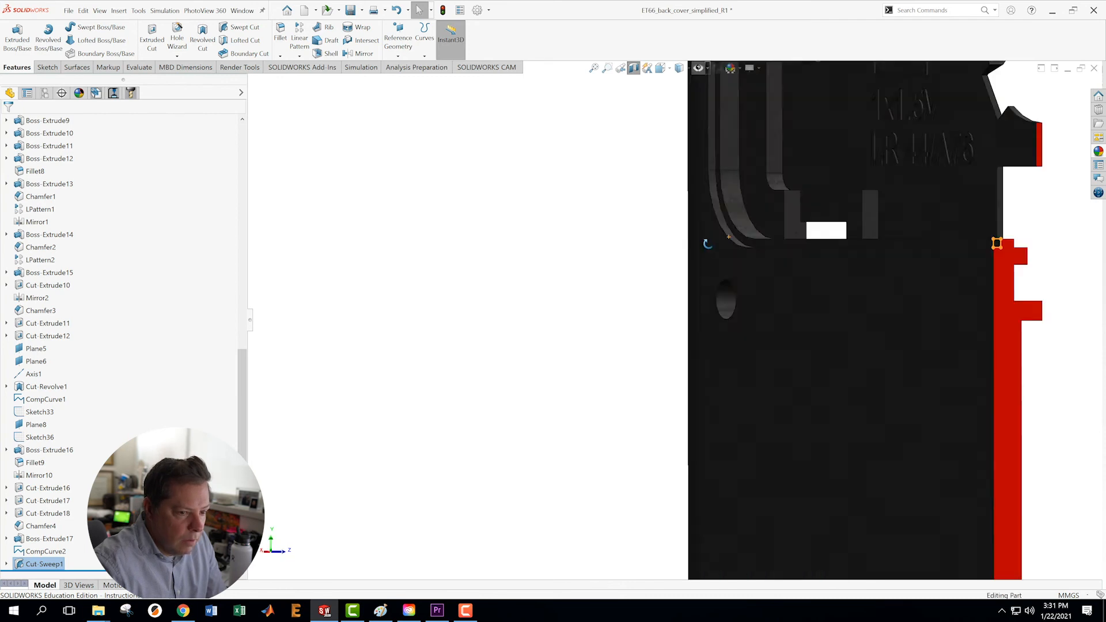
scroll(803, 304, up, 10)
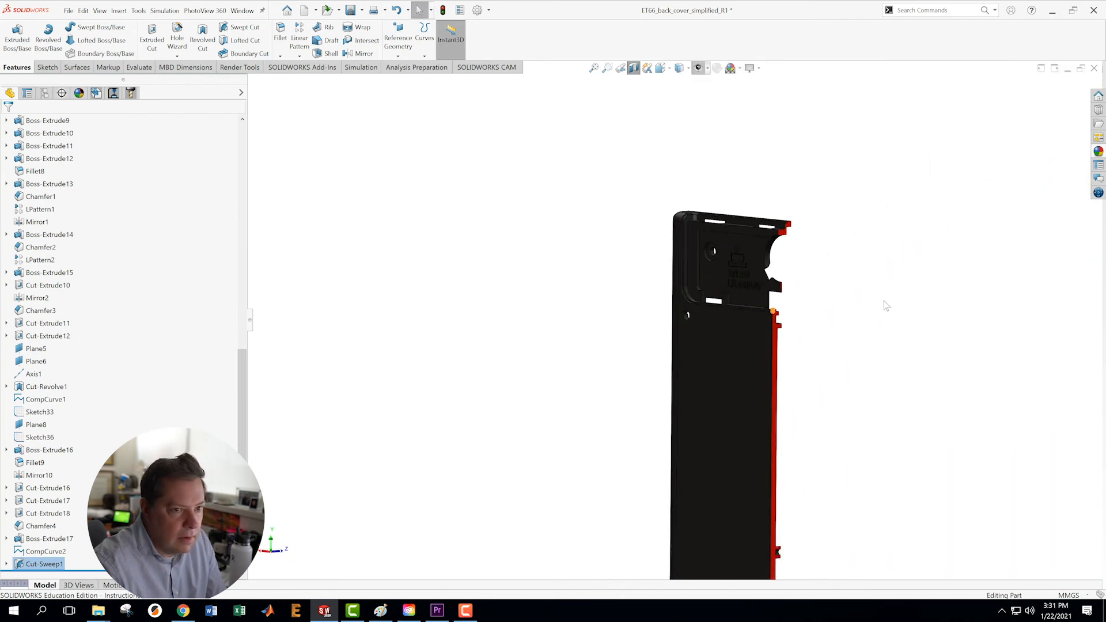
scroll(886, 306, down, 2)
scroll(1062, 136, down, 2)
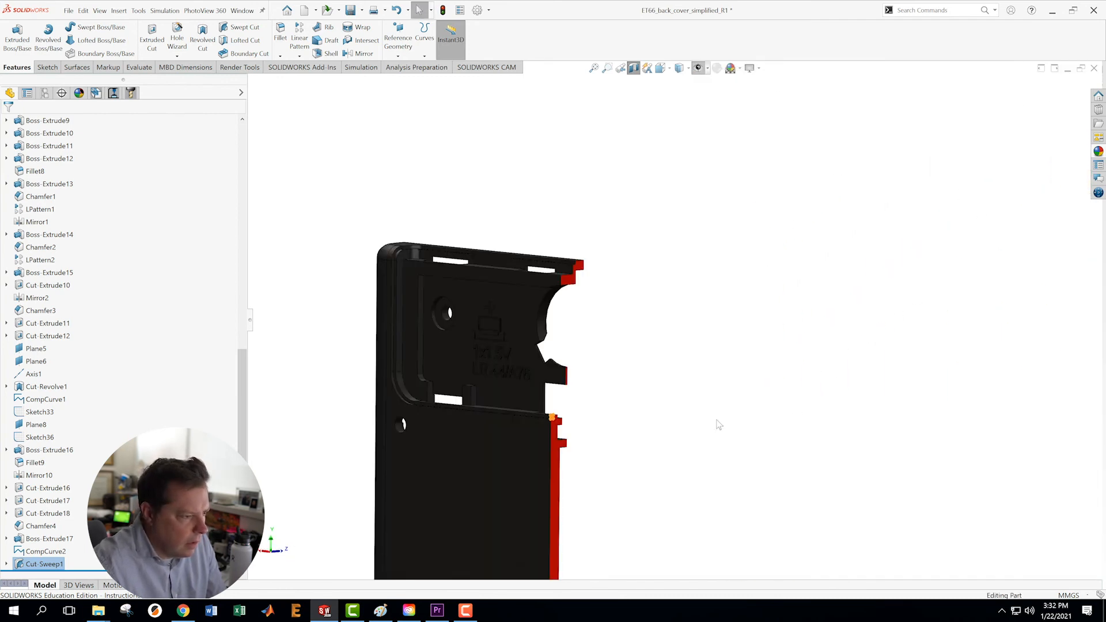
click(694, 364)
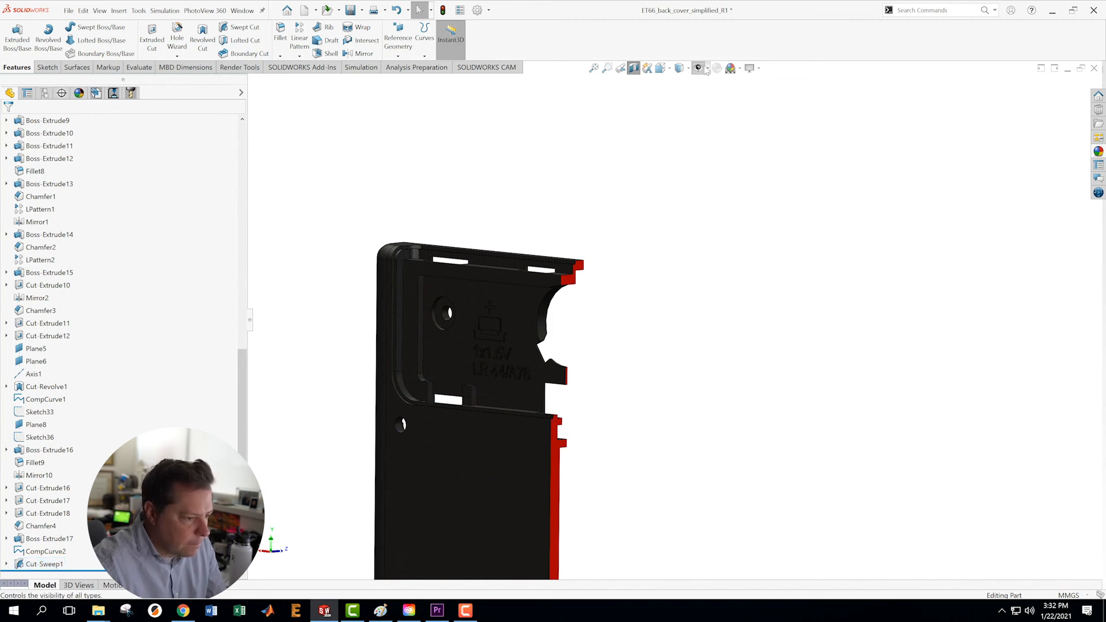
click(706, 68)
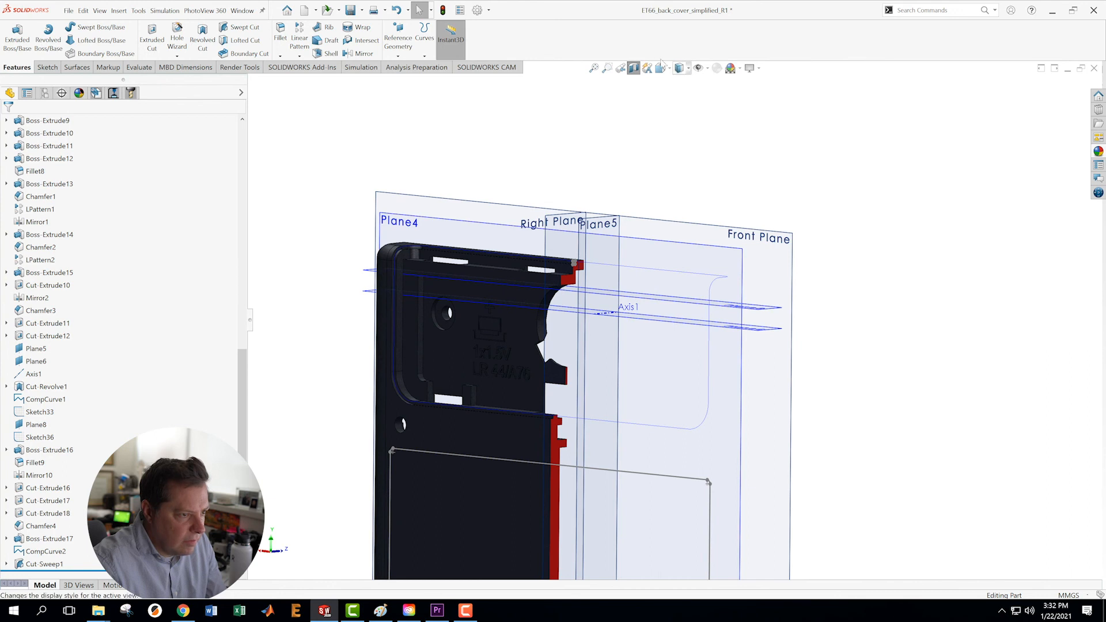
click(634, 68)
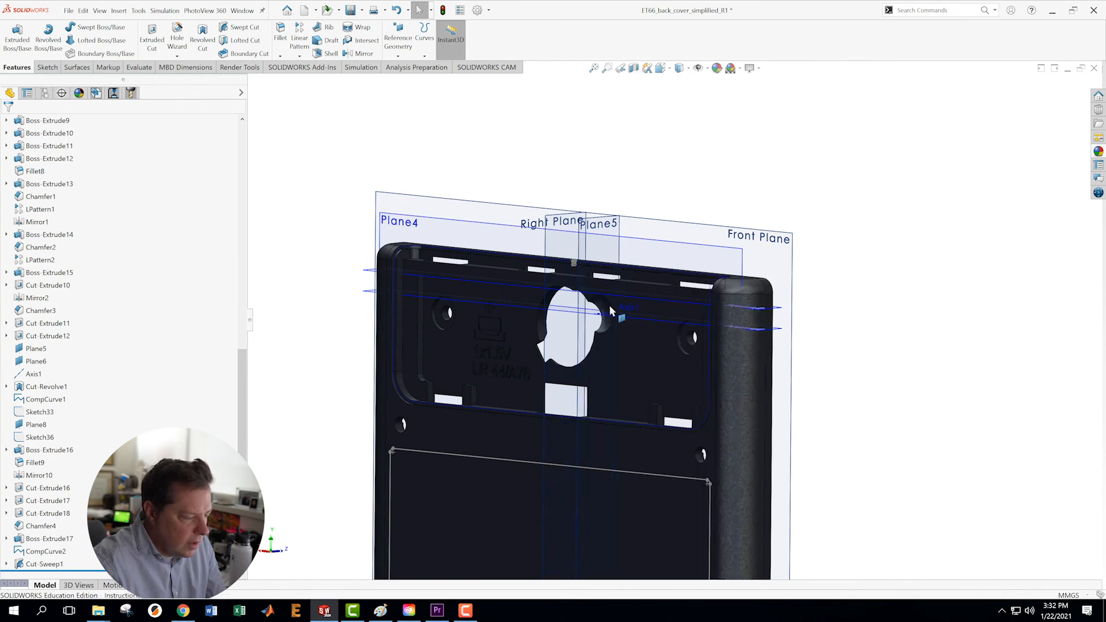
- Hide all planes, axes, curves and sketches, and inspect the swept groove around the battery door opening
scroll(492, 317, up, 3)
scroll(493, 321, down, 3)
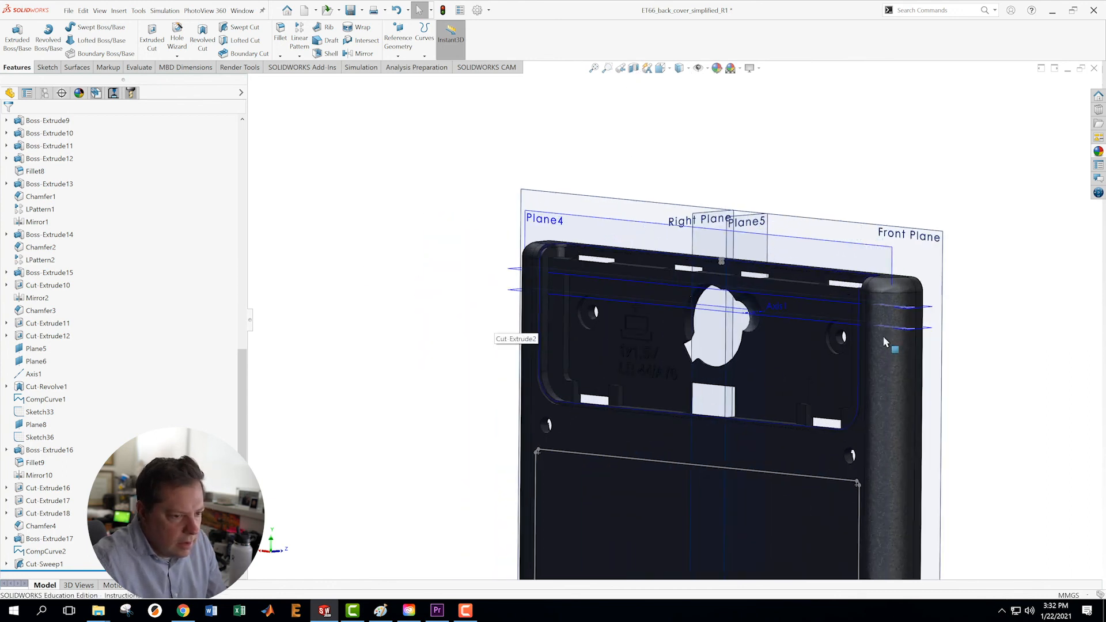
scroll(885, 342, down, 3)
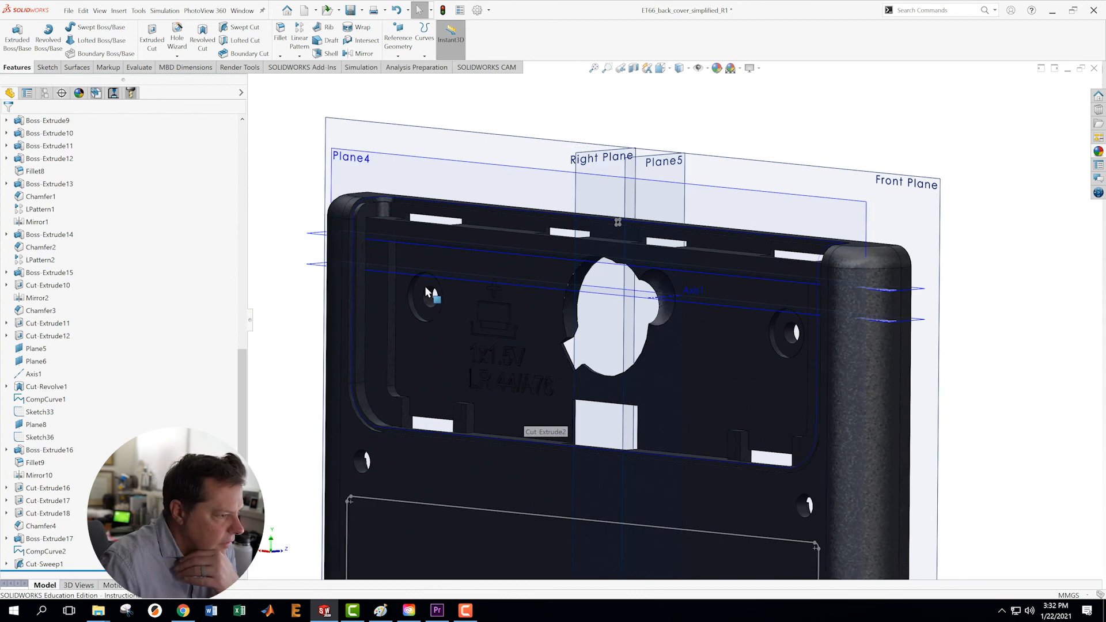
click(698, 68)
middle_drag(651, 175, 698, 233)
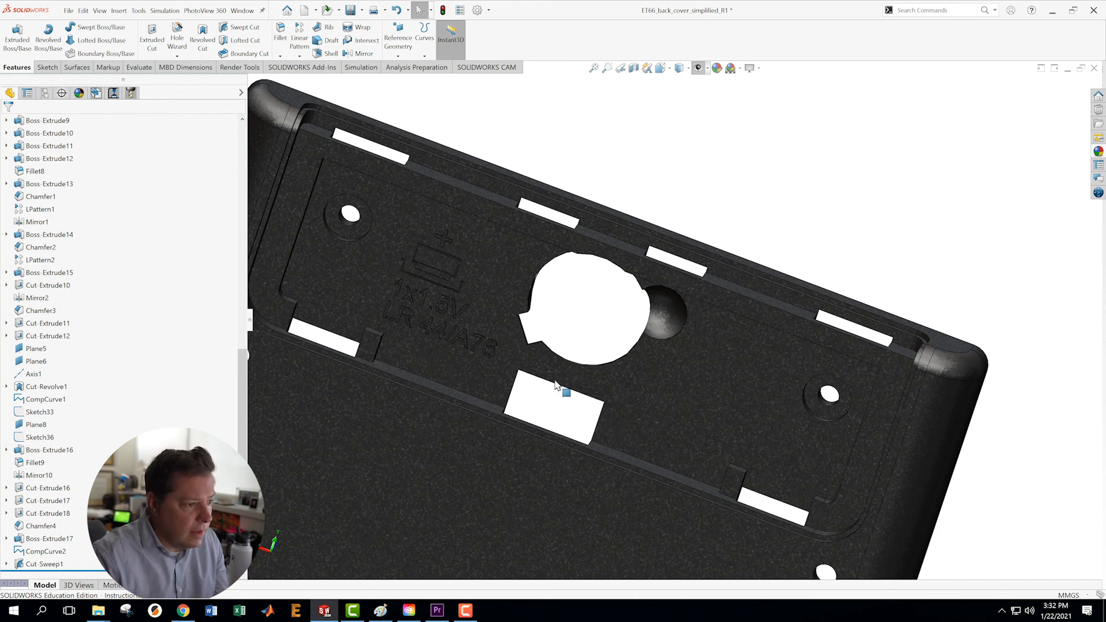
scroll(500, 368, up, 3)
middle_drag(499, 368, 663, 277)
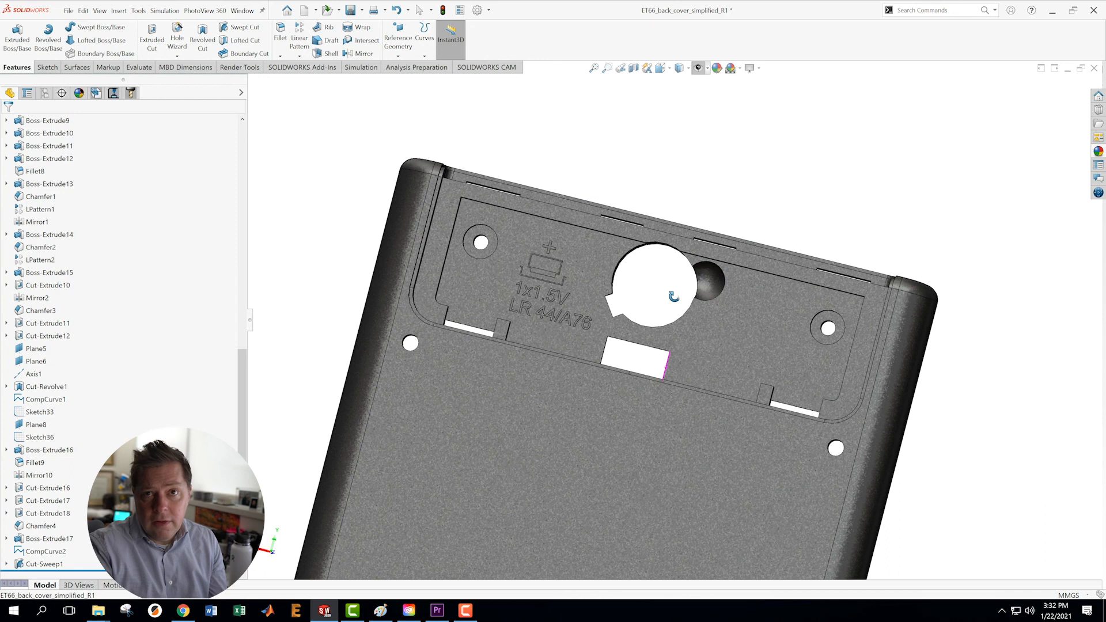
scroll(672, 294, up, 2)
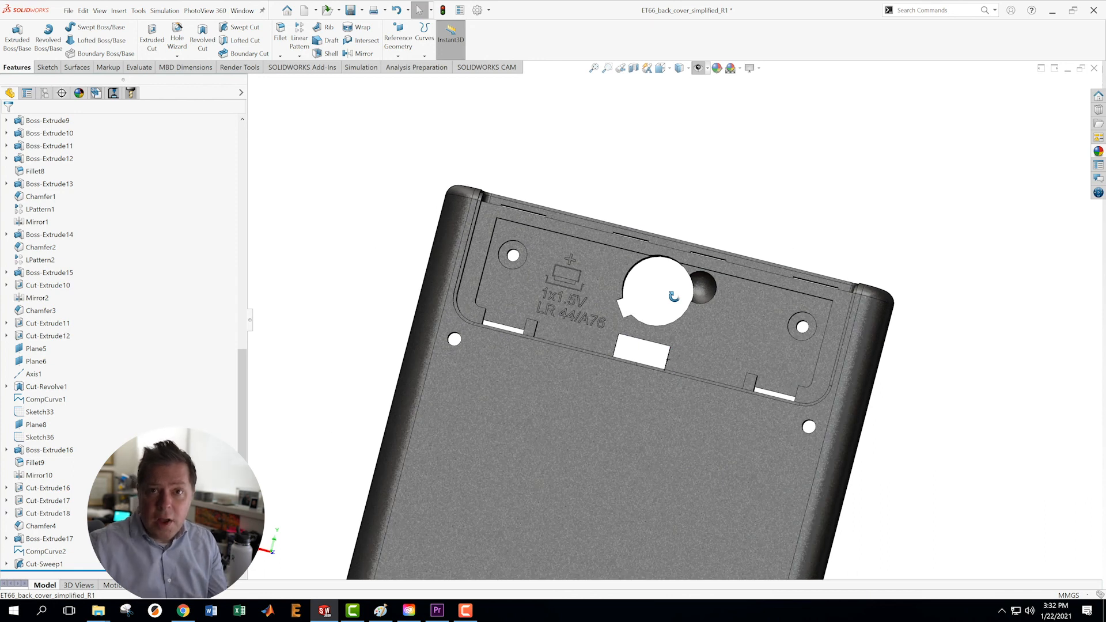